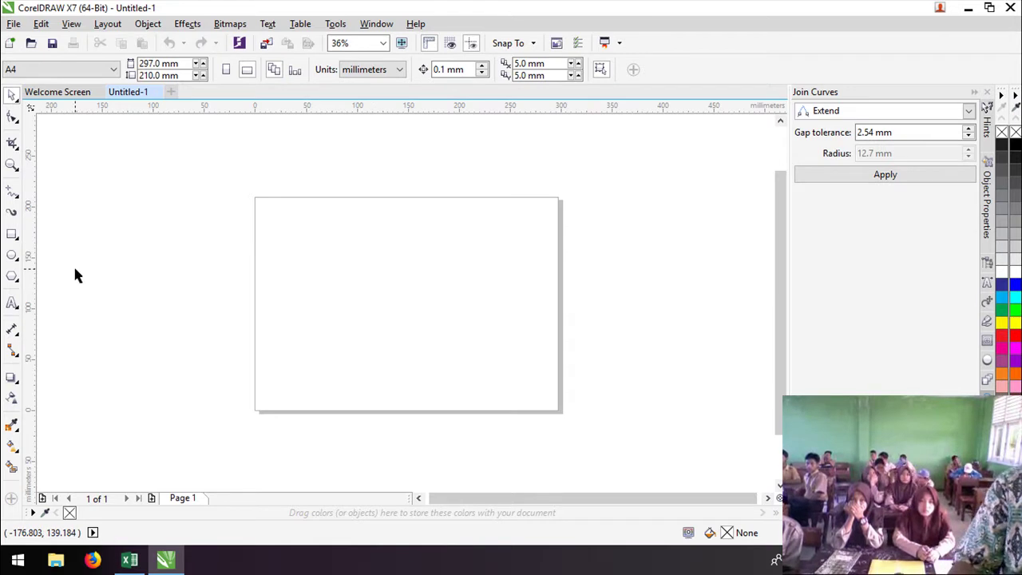
Draw a 175.7 mm circle in the middle of the page with the Ellipse tool.
{"action": "left_click", "coordinate": [12, 257]}
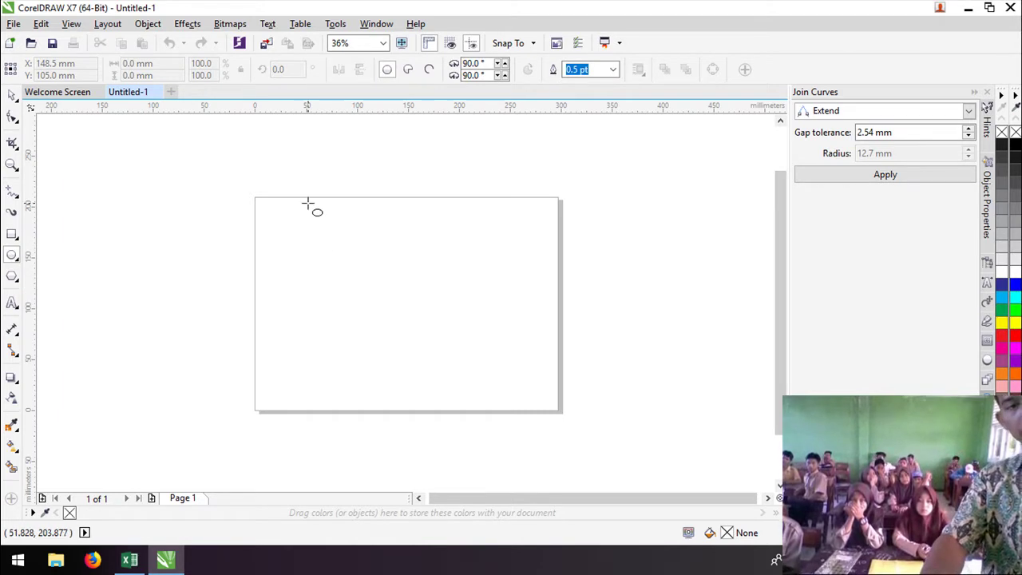
{"action": "mouse_move", "coordinate": [322, 227]}
{"action": "left_mouse_down"}
{"action": "mouse_move", "coordinate": [436, 351]}
{"action": "mouse_move", "coordinate": [515, 414]}
{"action": "mouse_move", "coordinate": [499, 383]}
{"action": "left_mouse_up"}
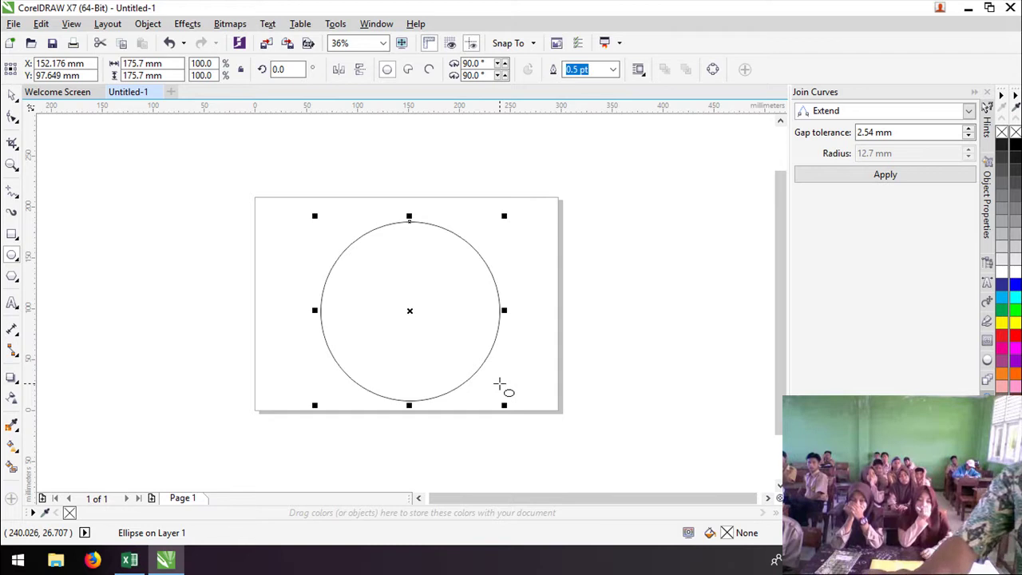
{"action": "left_click", "coordinate": [13, 95]}
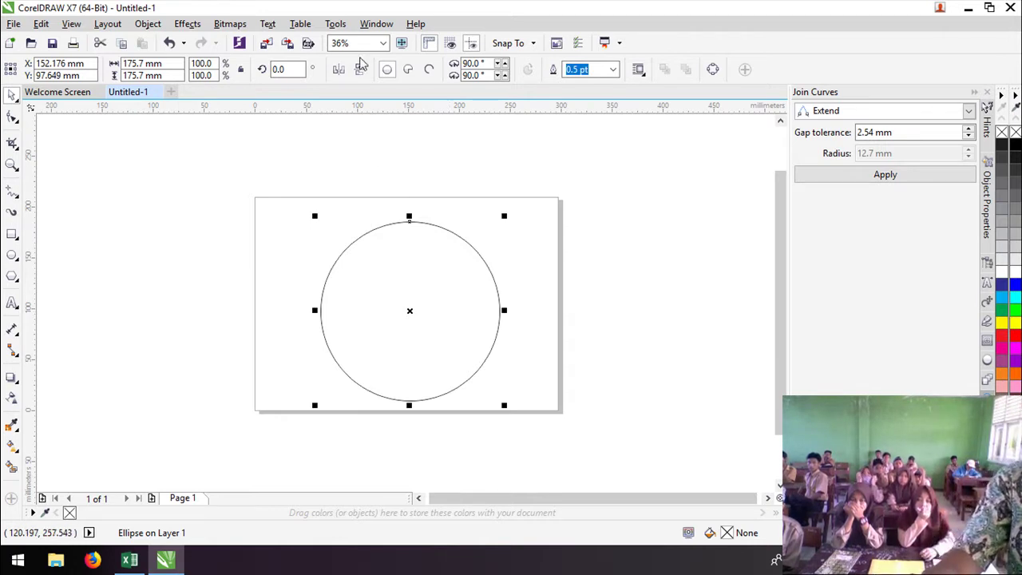
{"action": "left_click", "coordinate": [268, 24]}
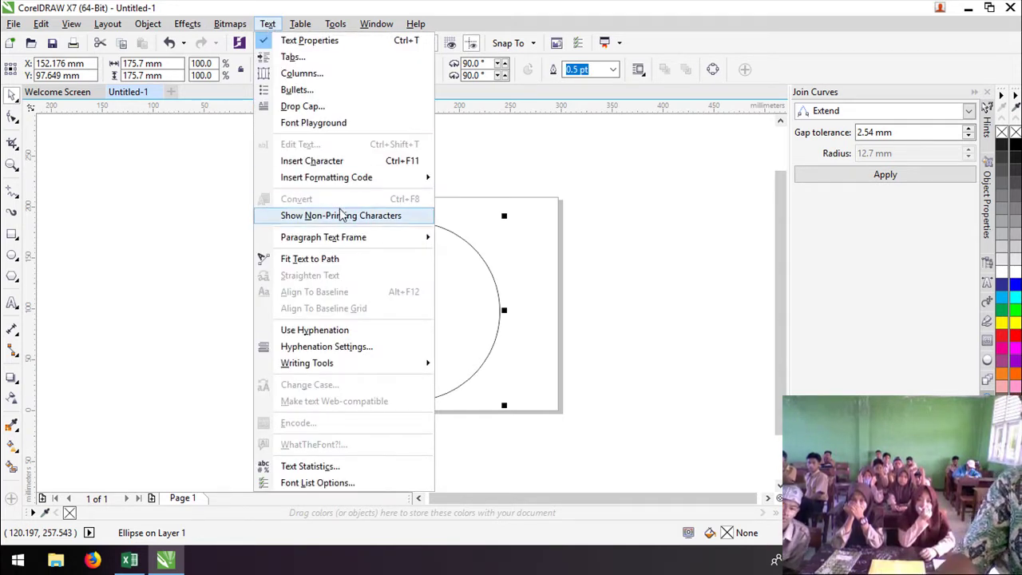
{"action": "left_click", "coordinate": [317, 266]}
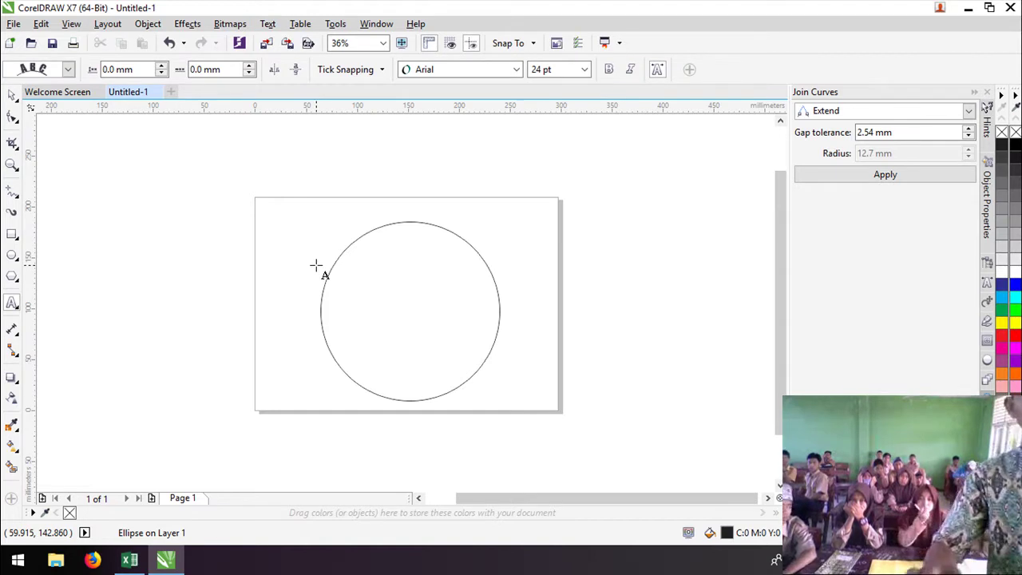
{"action": "left_click", "coordinate": [394, 222]}
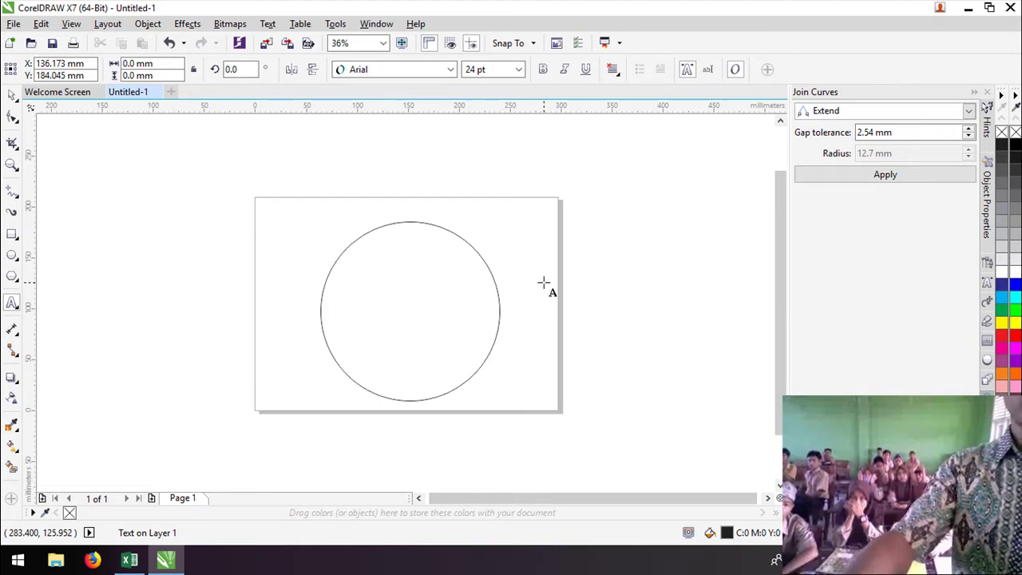
{"action": "type", "text": "ab"}
{"action": "key", "text": "ctrl+a"}
{"action": "type", "text": "ABAN"}
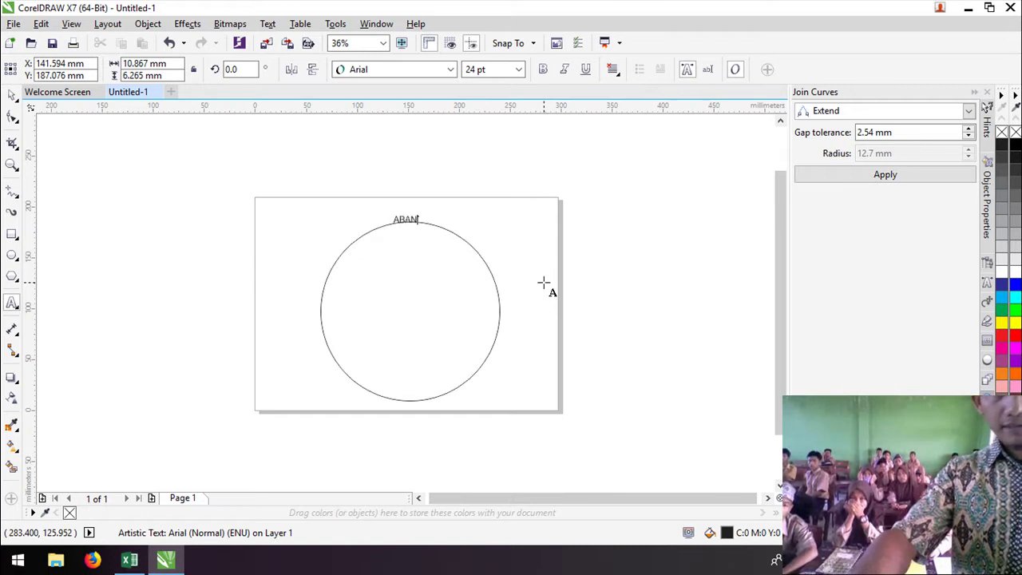
{"action": "type", "text": " BARIQ"}
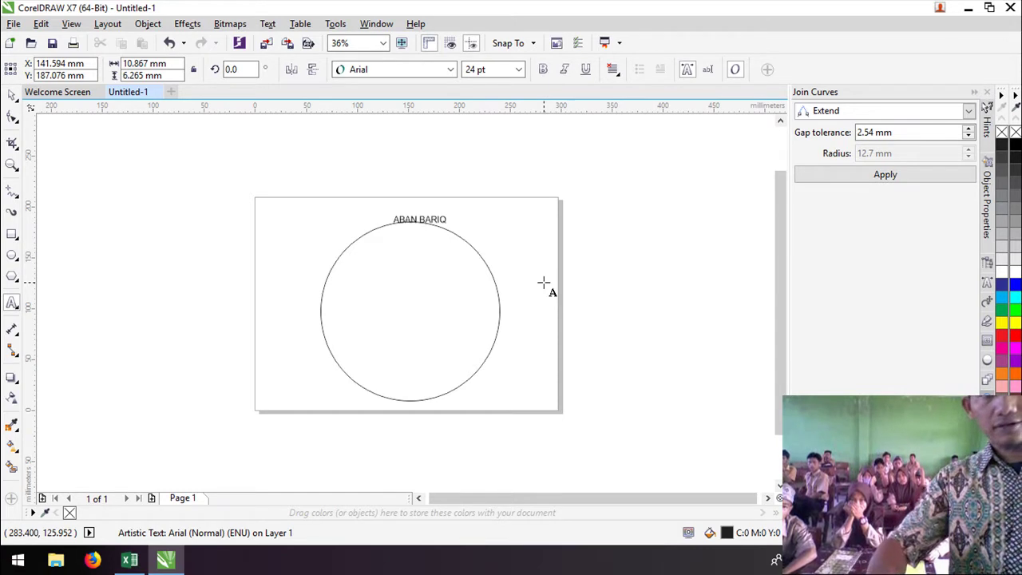
{"action": "left_click", "coordinate": [12, 95]}
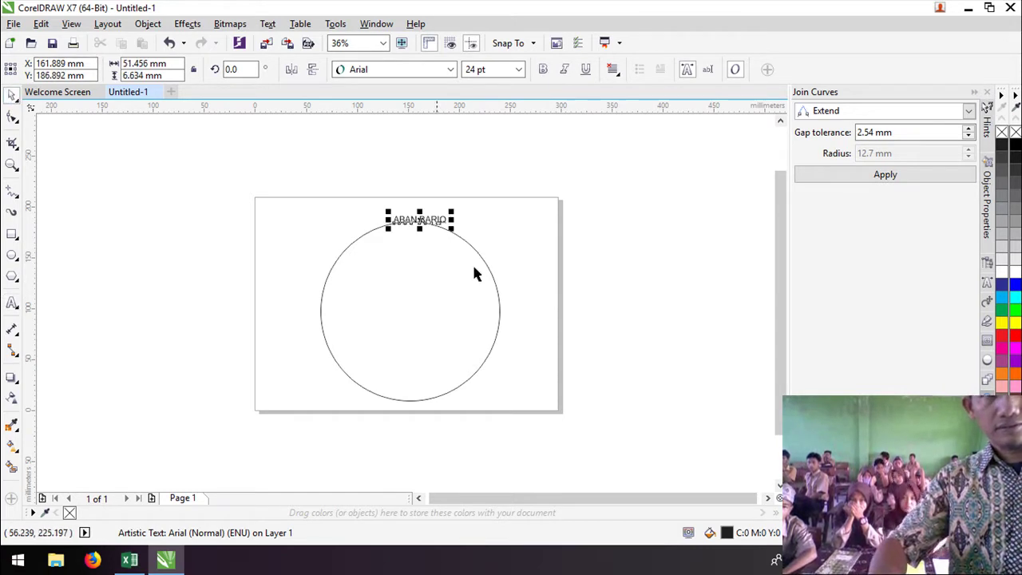
{"action": "key", "text": "Delete"}
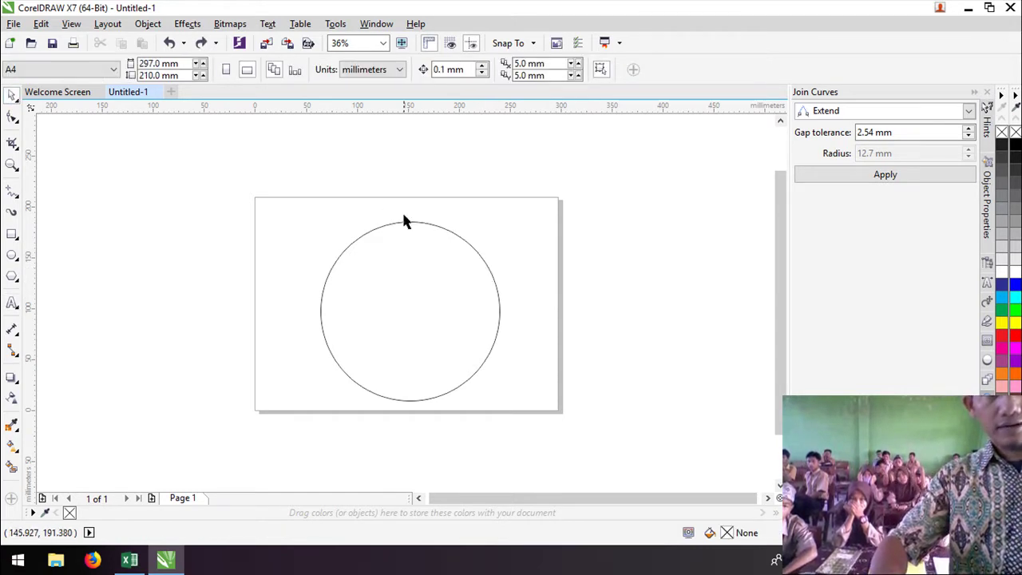
Fit the text 'ABAN BARIQ' along the top of the circle and select all of it.
{"action": "left_click", "coordinate": [406, 222]}
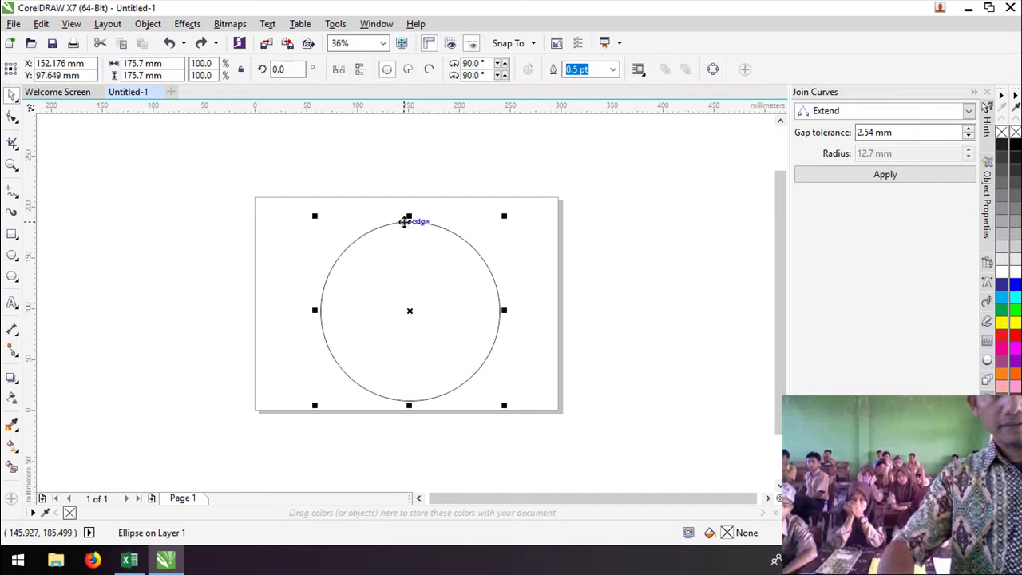
{"action": "left_click", "coordinate": [267, 24]}
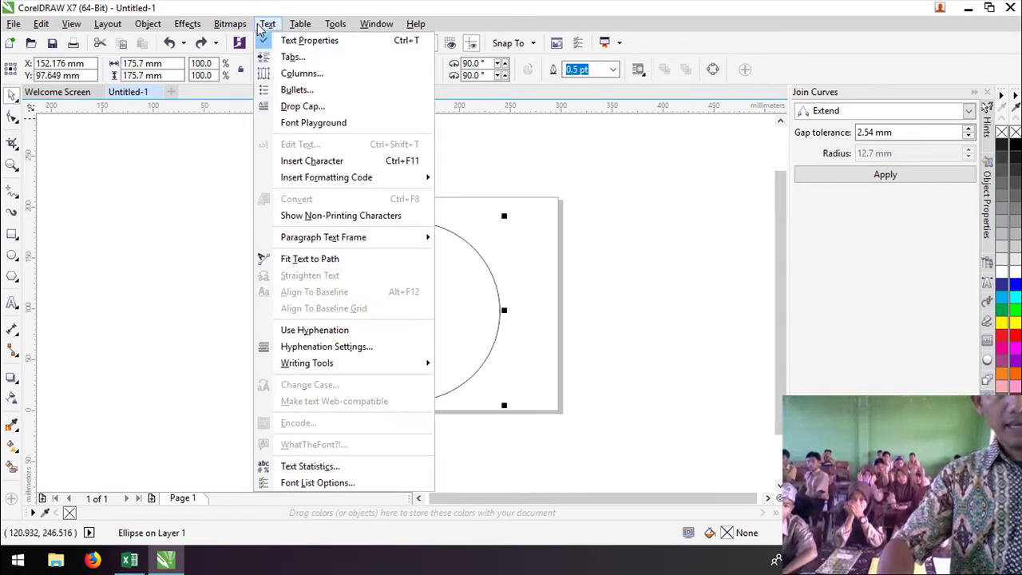
{"action": "left_click", "coordinate": [309, 259]}
{"action": "type", "text": "ABAN"}
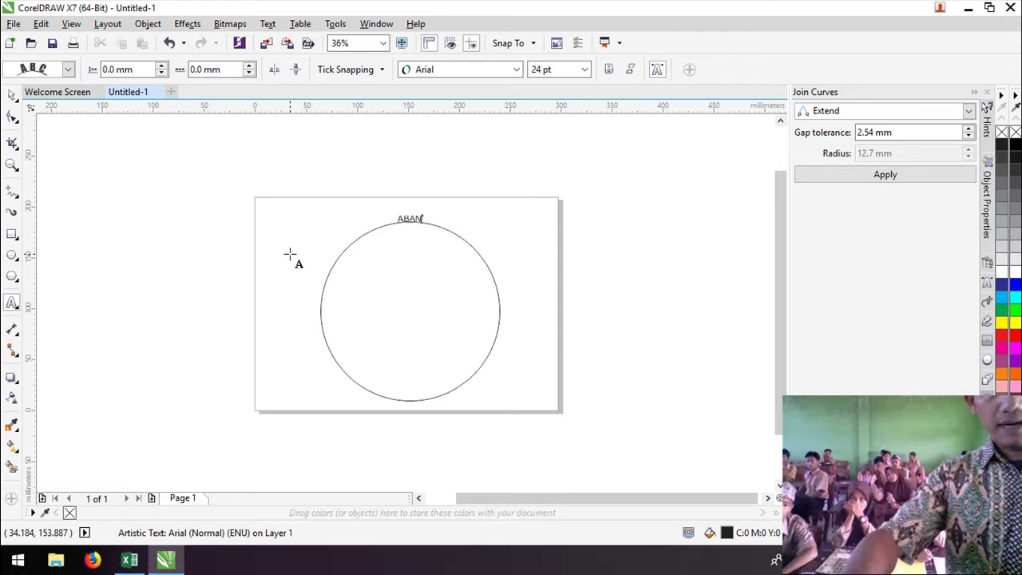
{"action": "type", "text": " BARIO"}
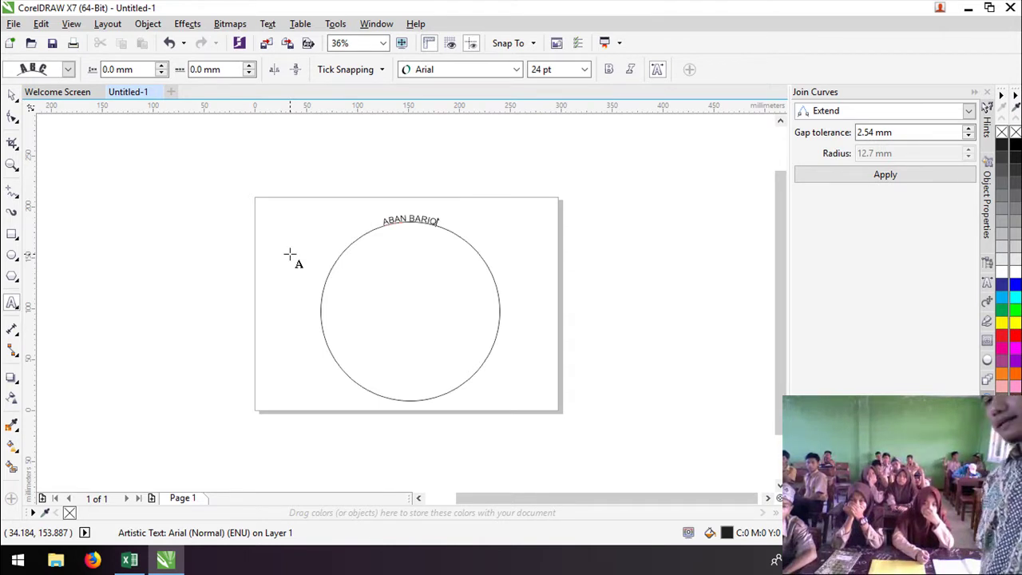
{"action": "key", "text": "ctrl+a"}
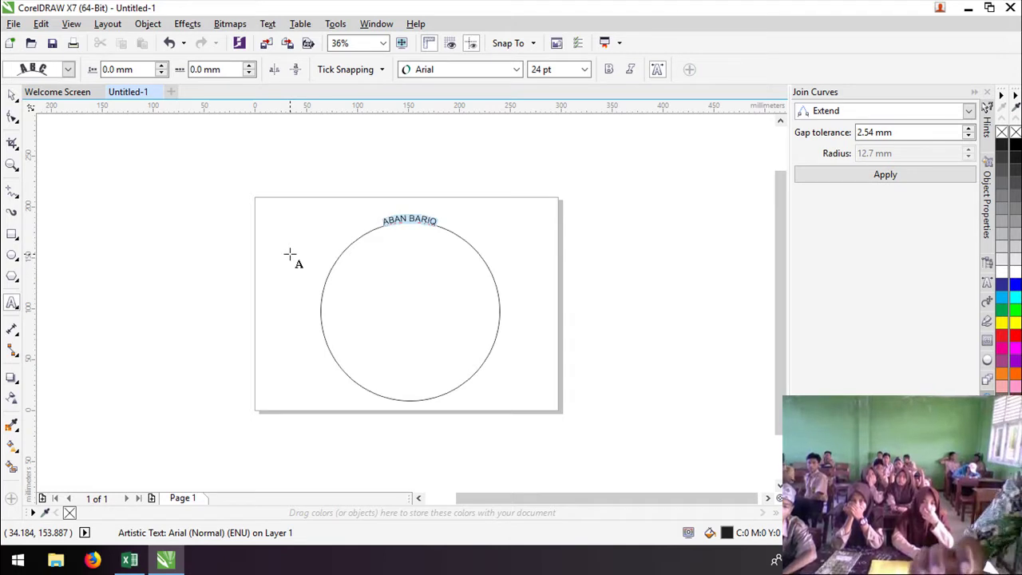
Set the curved ABAN BARIQ text to 72 pt.
{"action": "left_click", "coordinate": [586, 70]}
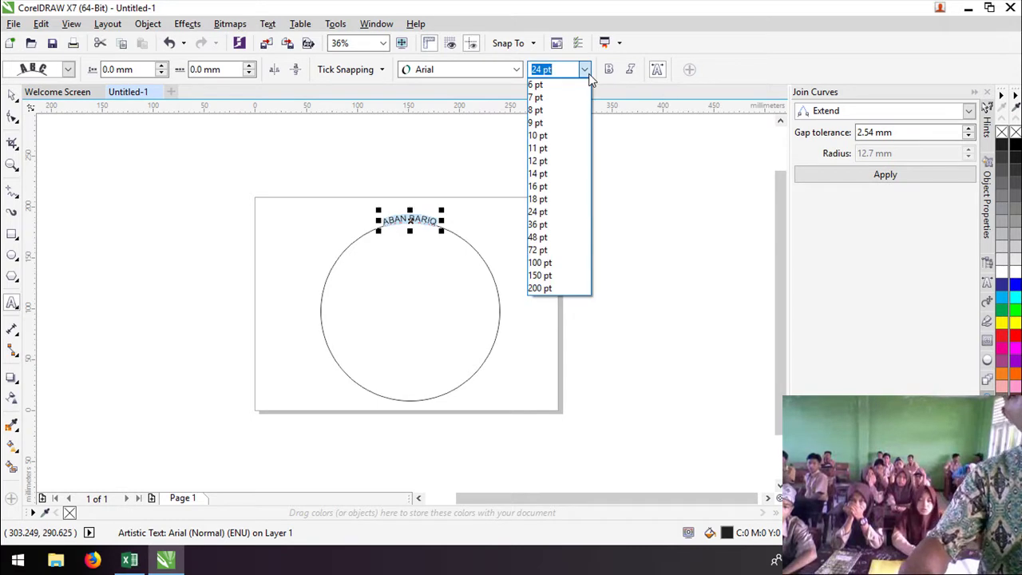
{"action": "left_click", "coordinate": [542, 251]}
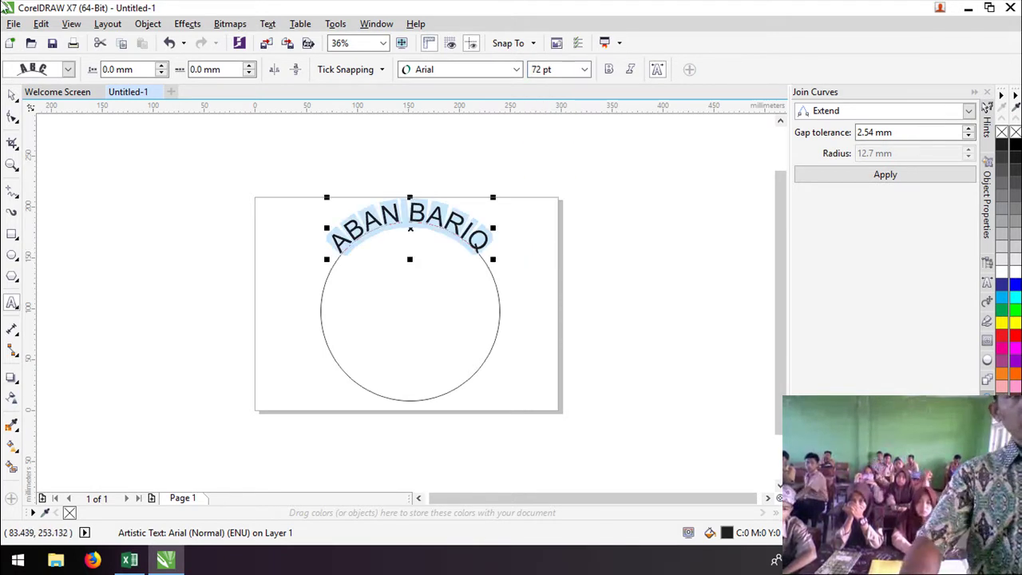
{"action": "left_click", "coordinate": [13, 94]}
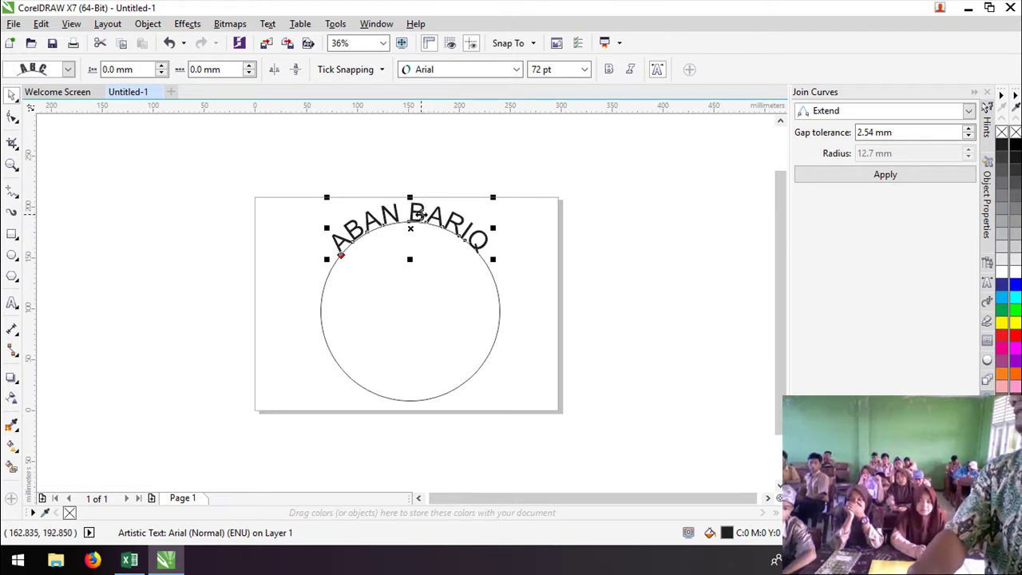
Raise ABAN BARIQ about 9.5 mm above the circle and break it apart from the path.
{"action": "left_click_drag", "start_coordinate": [418, 214], "coordinate": [418, 206]}
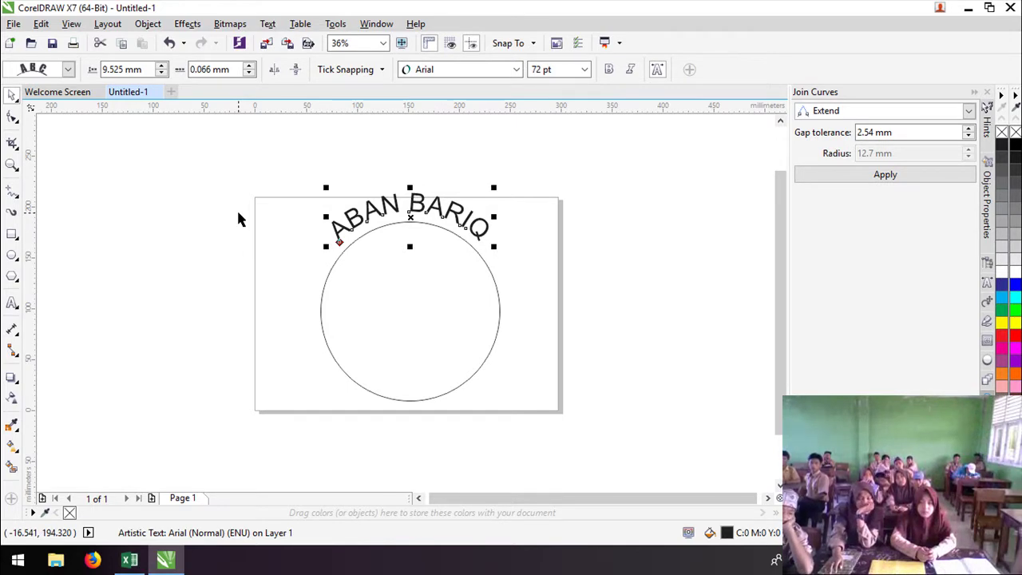
{"action": "left_click", "coordinate": [236, 263]}
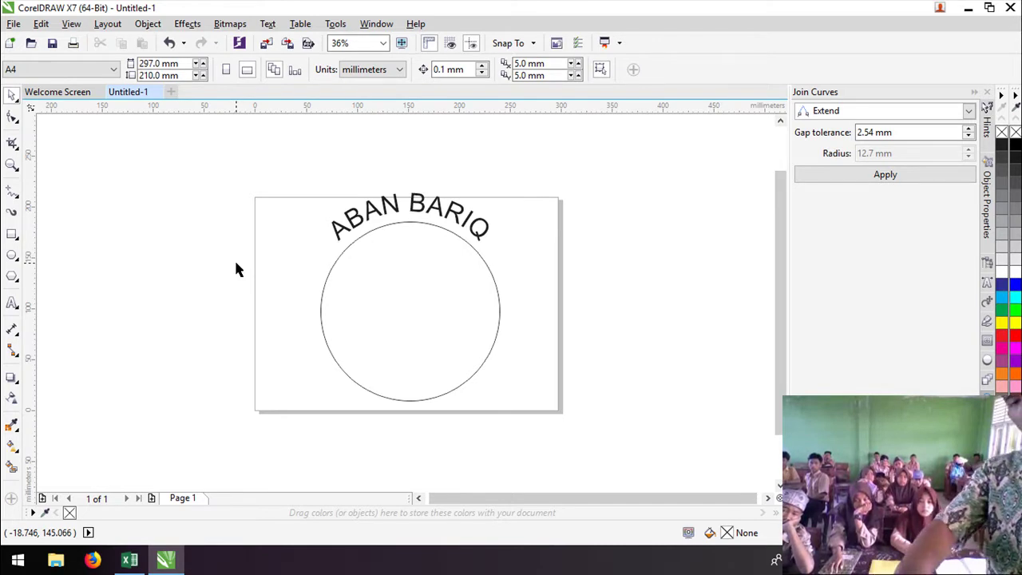
{"action": "left_click", "coordinate": [386, 342]}
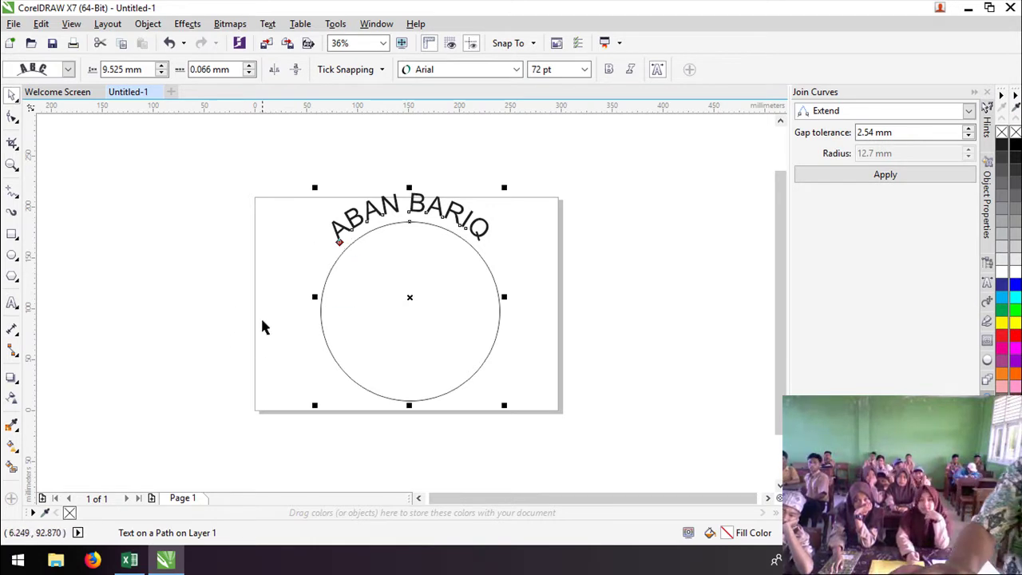
{"action": "left_click", "coordinate": [147, 24]}
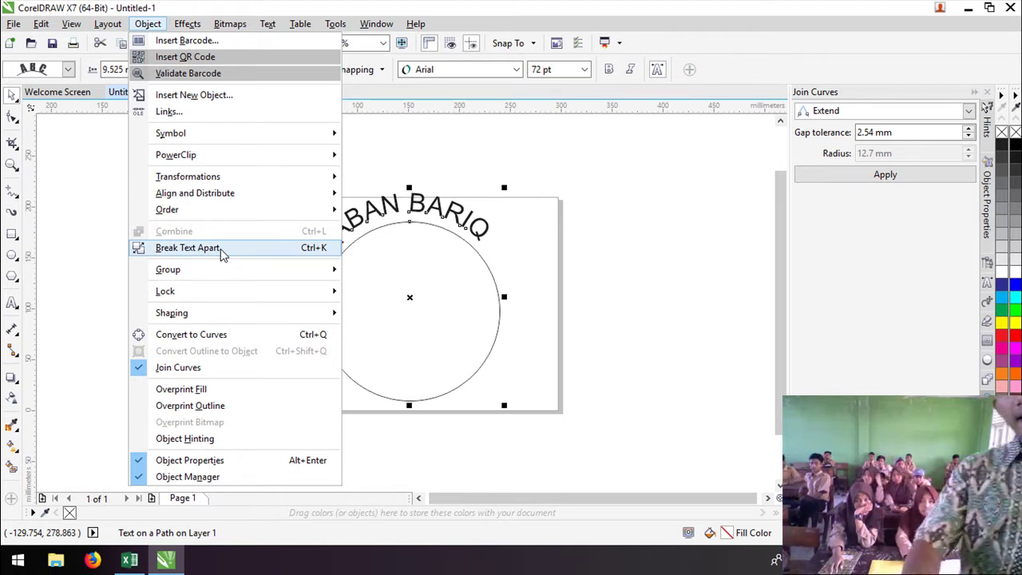
{"action": "left_click", "coordinate": [189, 248]}
{"action": "left_click", "coordinate": [250, 299]}
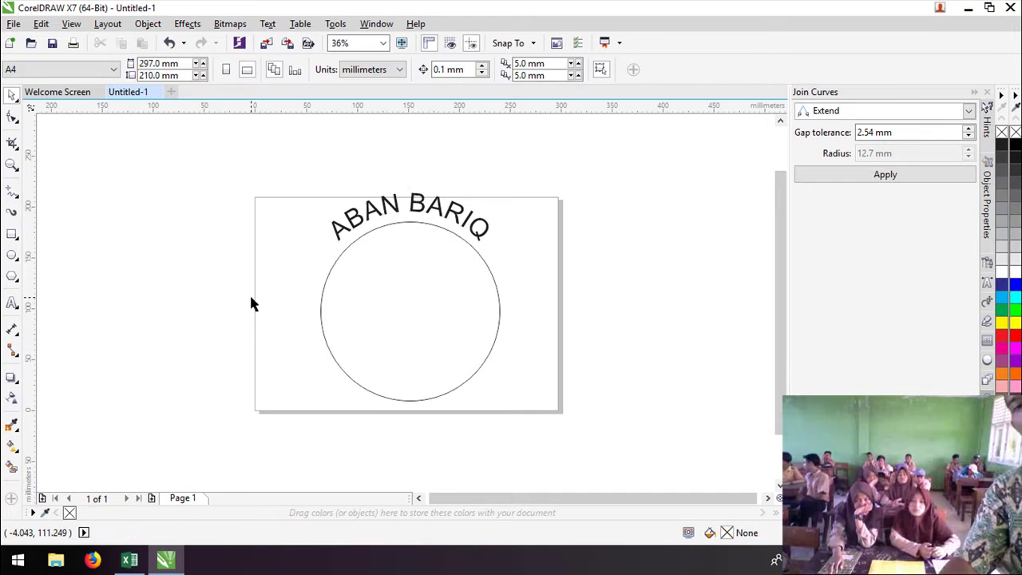
{"action": "left_click", "coordinate": [485, 268]}
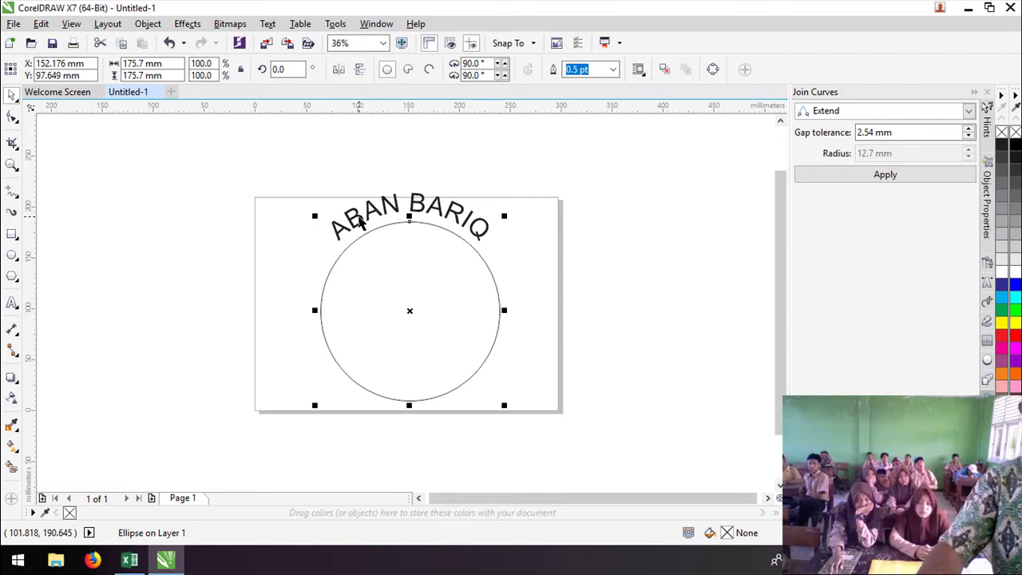
Fit a second curved line, 'KELAS 10 MM 2 SMK ALGINA', along the circle and select it.
{"action": "left_click", "coordinate": [267, 24]}
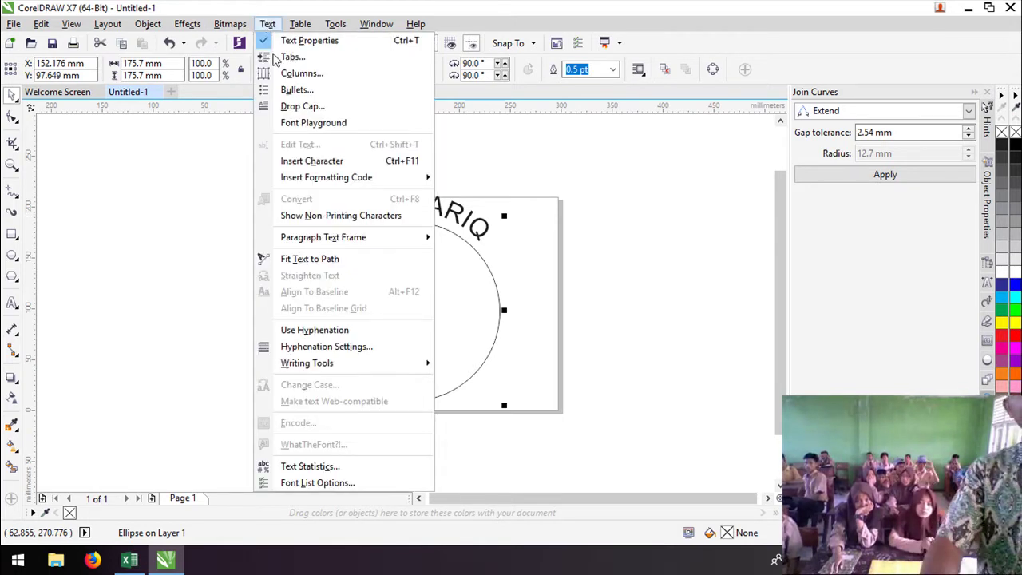
{"action": "left_click", "coordinate": [308, 259]}
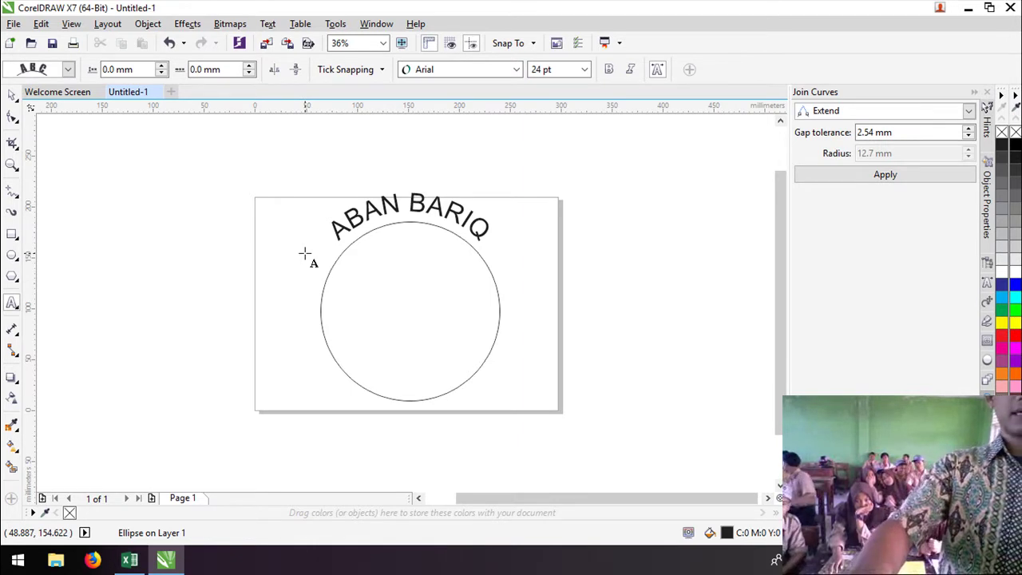
{"action": "type", "text": "KELAS"}
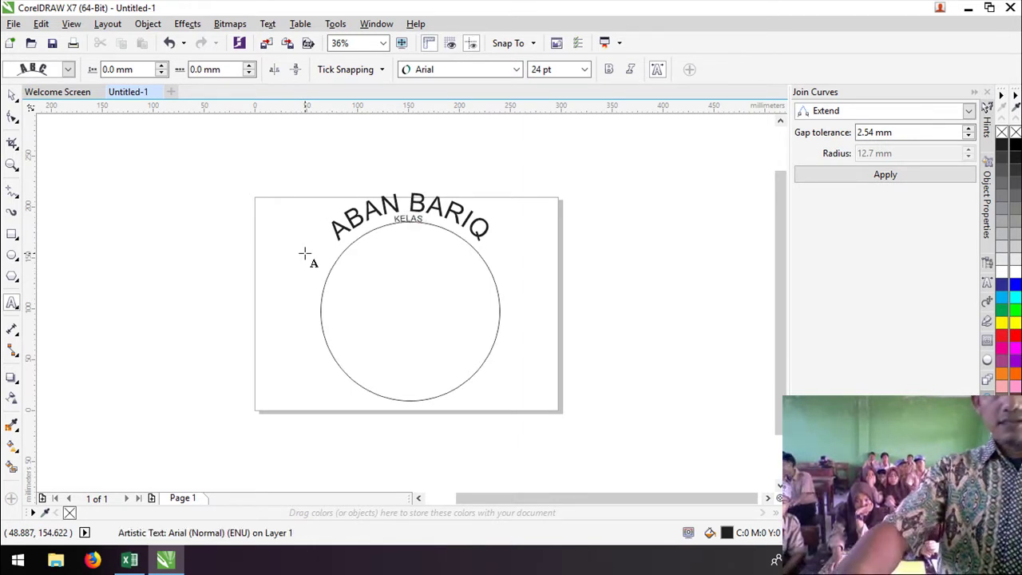
{"action": "type", "text": " II"}
{"action": "type", "text": "0"}
{"action": "type", "text": " MM"}
{"action": "type", "text": " 2"}
{"action": "type", "text": " SMK AL"}
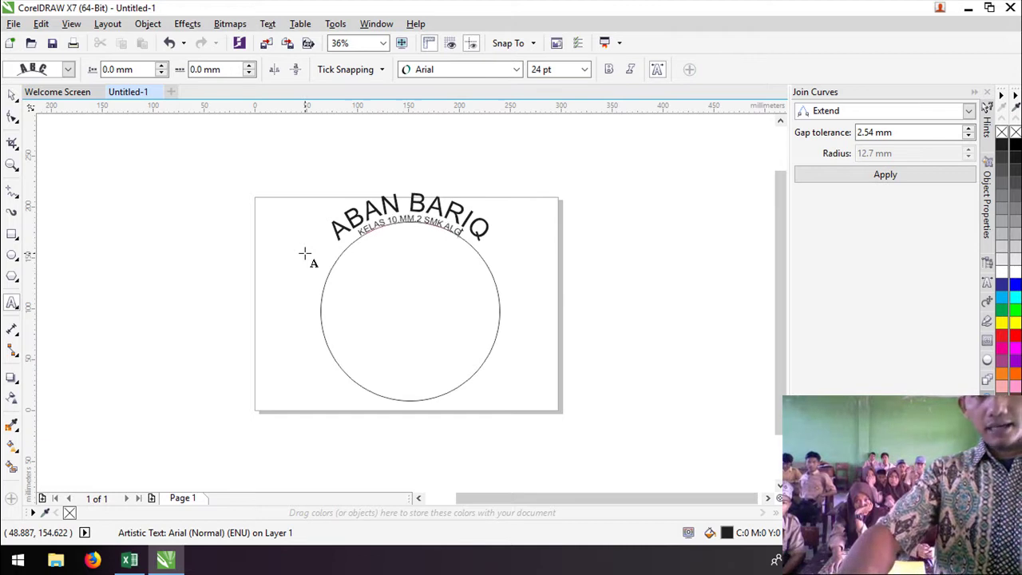
{"action": "type", "text": "GINA"}
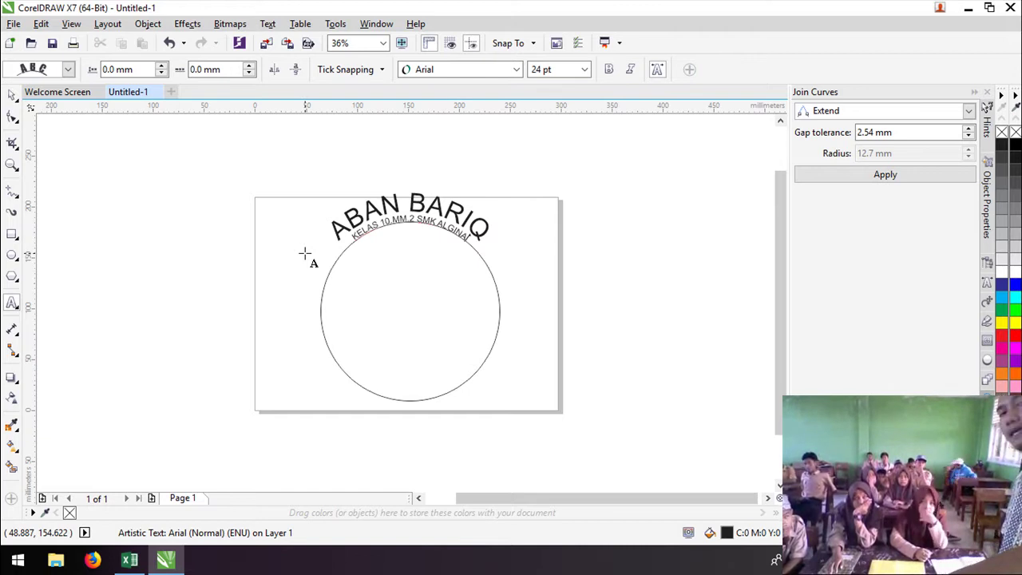
{"action": "key", "text": "ctrl+shift+Left"}
{"action": "key", "text": "ctrl+shift+Left"}
{"action": "key", "text": "ctrl+shift+Left"}
{"action": "key", "text": "ctrl+shift+Left"}
{"action": "key", "text": "ctrl+shift+Left"}
{"action": "key", "text": "ctrl+shift+Left"}
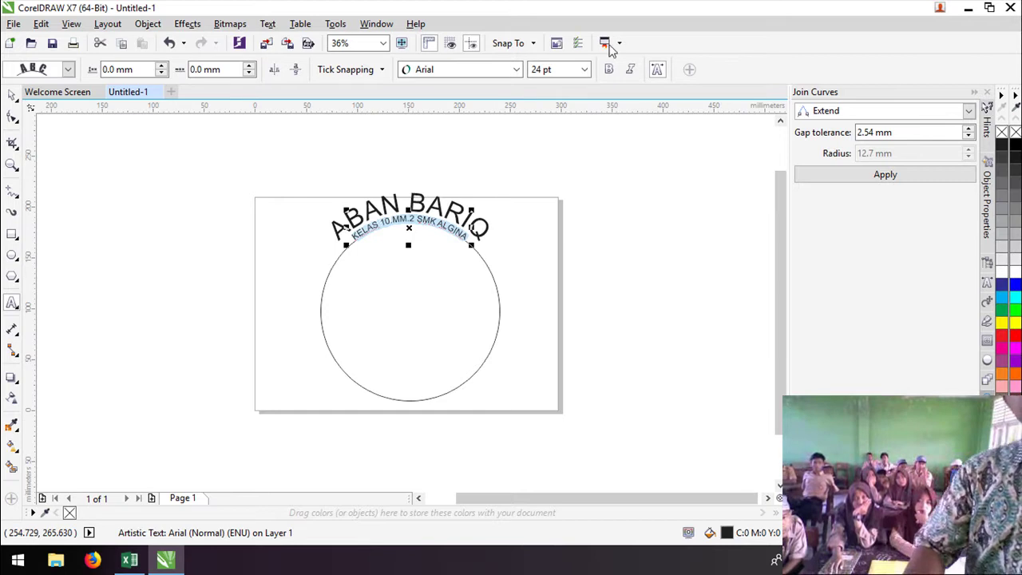
Make the KELAS 10 MM 2 SMK ALGINA text 48 pt and bold.
{"action": "left_click", "coordinate": [585, 70]}
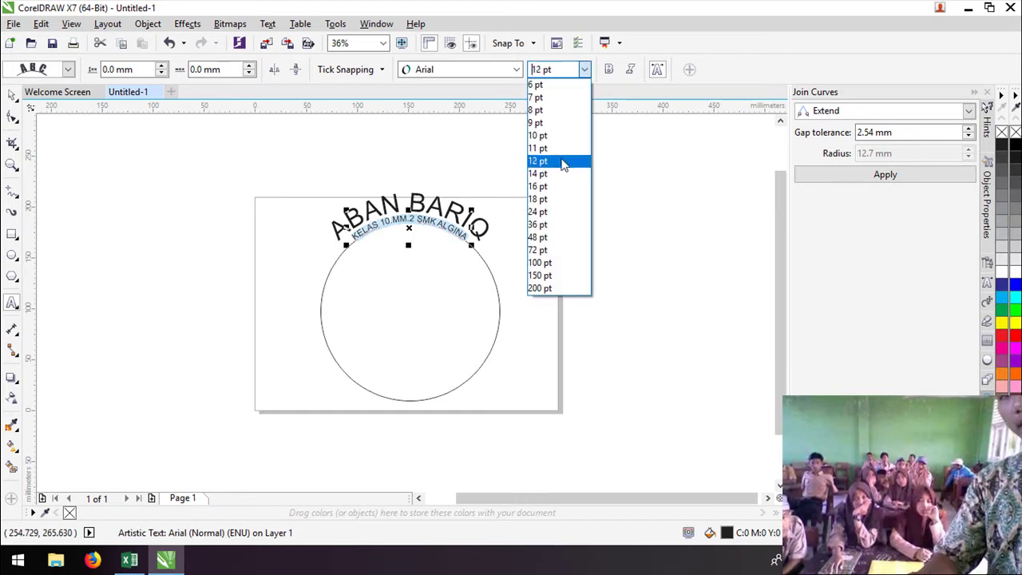
{"action": "left_click", "coordinate": [554, 238]}
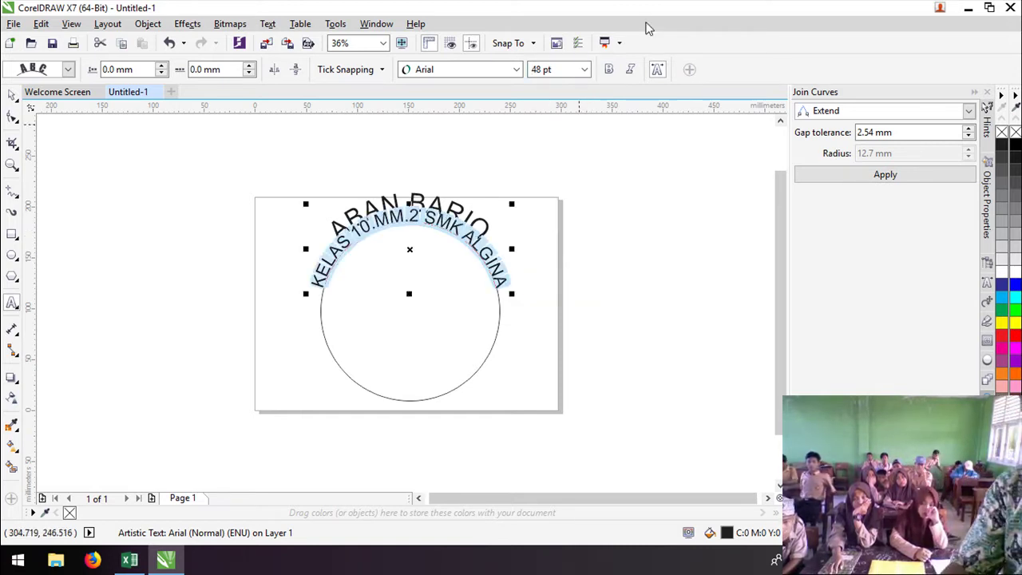
{"action": "left_click", "coordinate": [612, 69]}
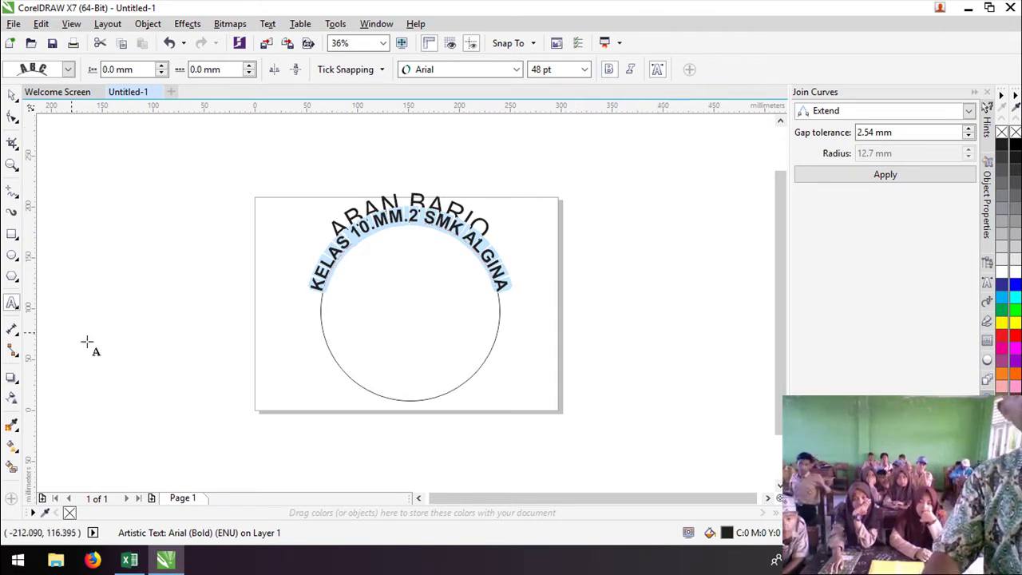
{"action": "left_click", "coordinate": [12, 95]}
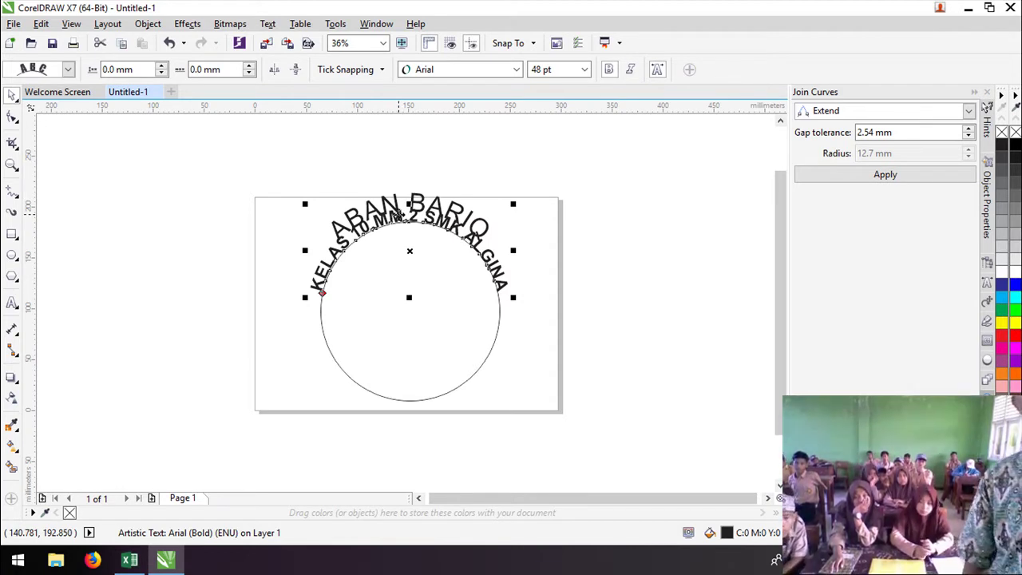
Slide the KELAS 10 MM 2 SMK ALGINA text around to the bottom of the circle.
{"action": "left_click", "coordinate": [396, 214]}
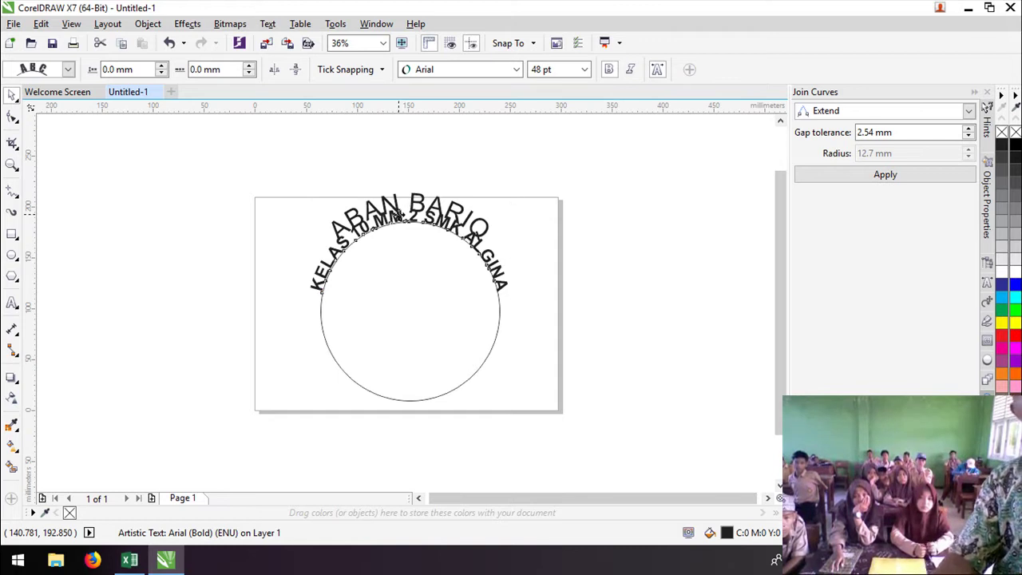
{"action": "left_click_drag", "start_coordinate": [396, 215], "coordinate": [429, 409]}
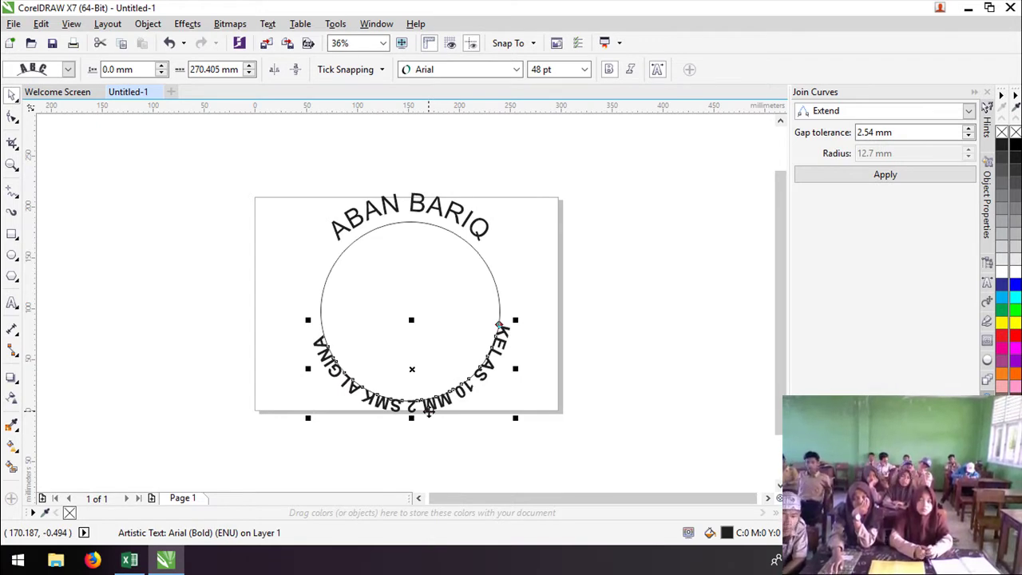
{"action": "key", "text": "ctrl+z"}
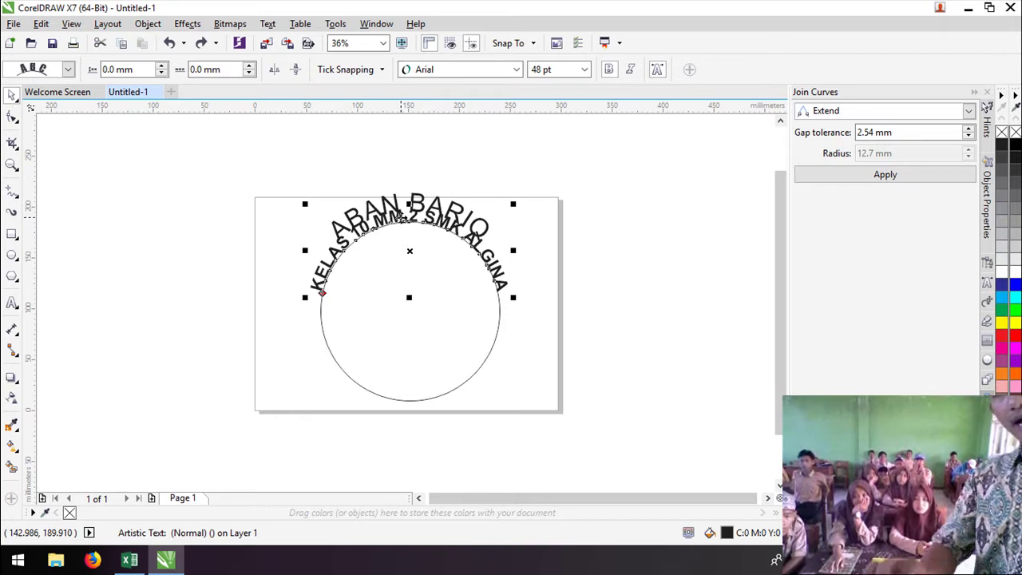
{"action": "key", "text": "Escape"}
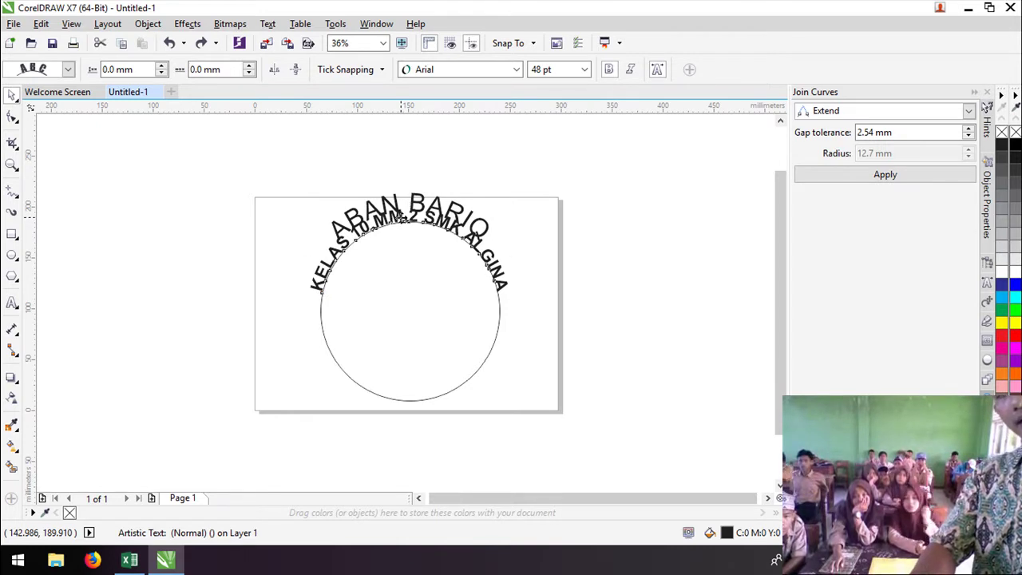
{"action": "left_click_drag", "start_coordinate": [407, 217], "coordinate": [427, 406]}
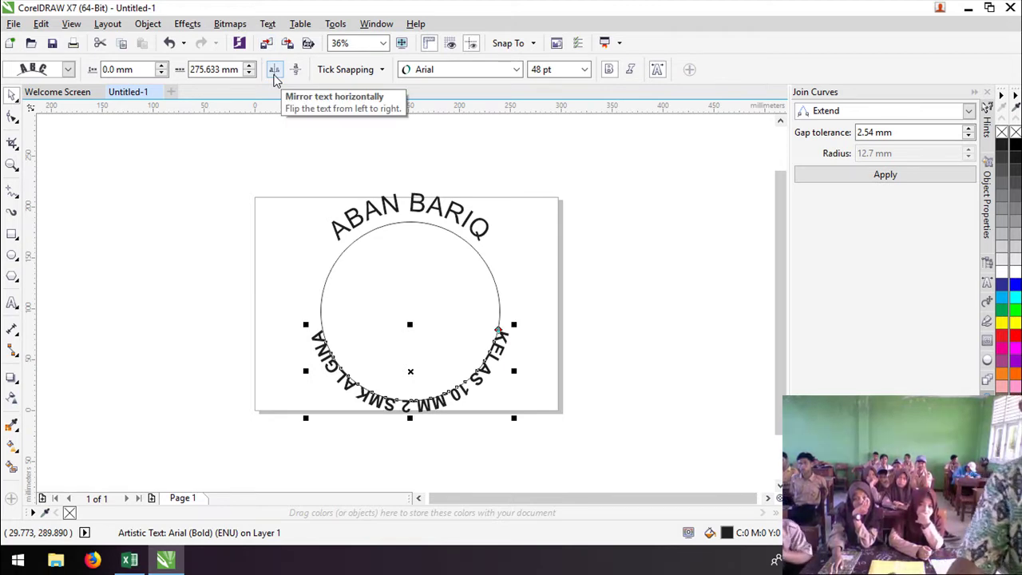
Mirror the bottom class text horizontally and vertically so it reads upright.
{"action": "left_click", "coordinate": [274, 70]}
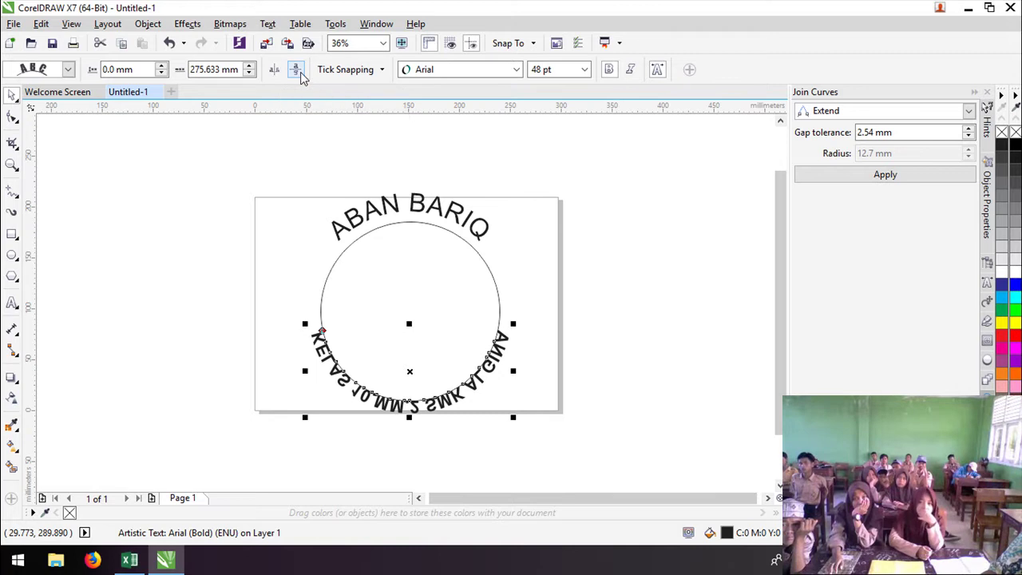
{"action": "left_click", "coordinate": [298, 70]}
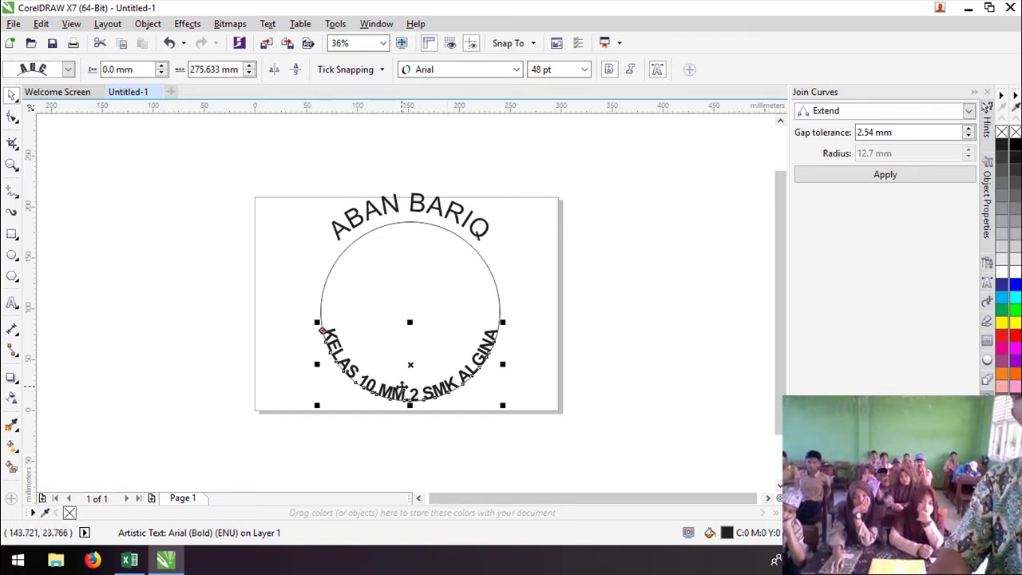
Offset the bottom class text outward so it curves just below the circle.
{"action": "left_click_drag", "start_coordinate": [403, 389], "coordinate": [404, 388]}
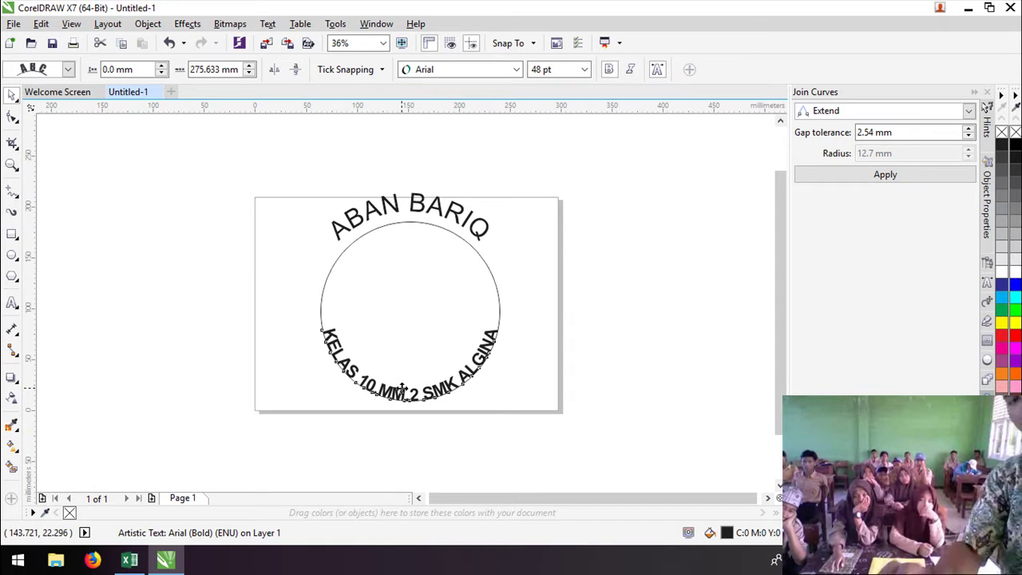
{"action": "left_click_drag", "start_coordinate": [404, 389], "coordinate": [410, 416]}
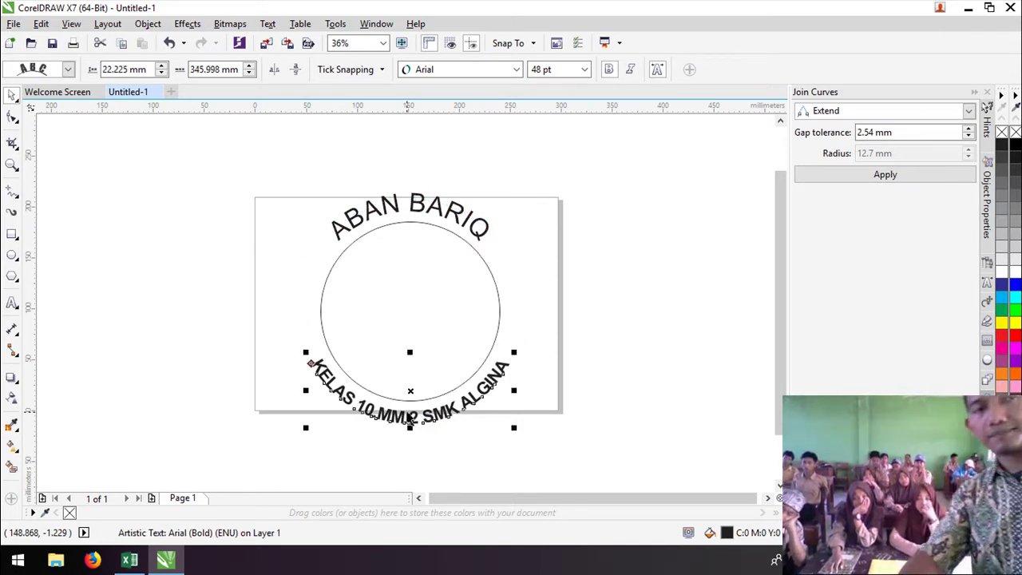
{"action": "mouse_move", "coordinate": [410, 416]}
{"action": "left_mouse_down"}
{"action": "mouse_move", "coordinate": [435, 416]}
{"action": "mouse_move", "coordinate": [403, 415]}
{"action": "left_mouse_up"}
{"action": "left_click", "coordinate": [411, 412]}
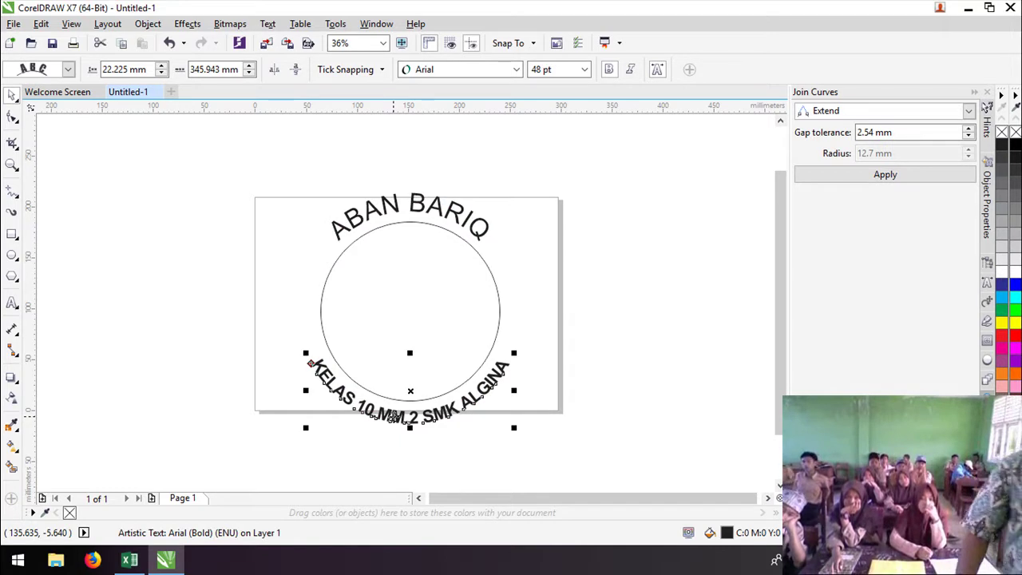
{"action": "left_click", "coordinate": [262, 323]}
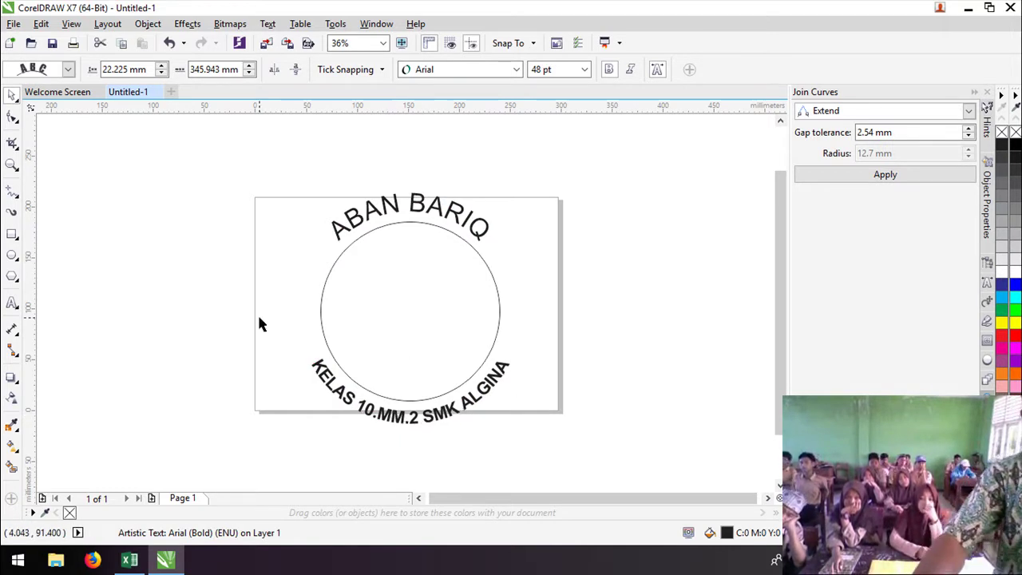
Break the bottom class text apart from the circle path.
{"action": "left_click", "coordinate": [428, 359]}
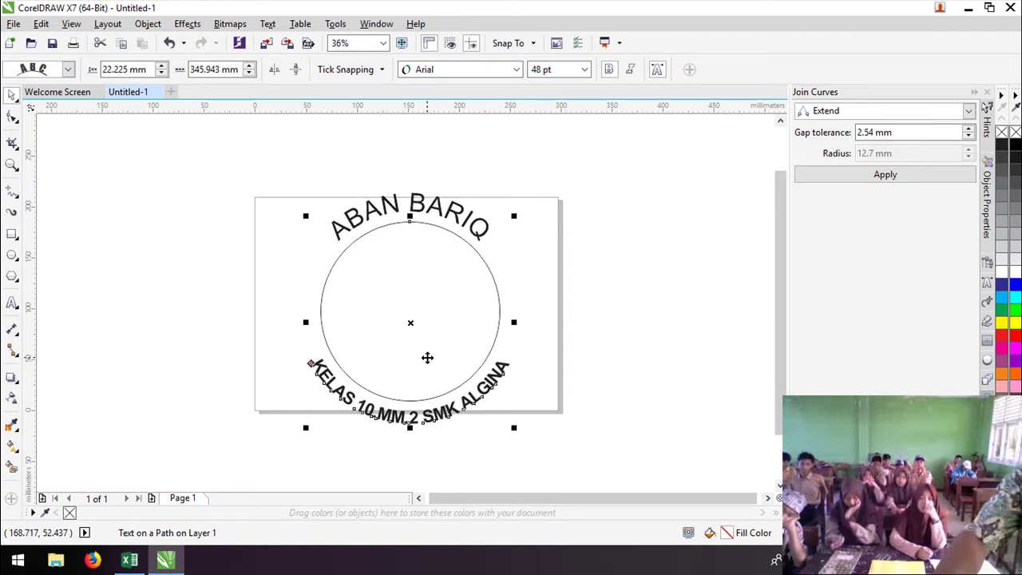
{"action": "left_click", "coordinate": [236, 295]}
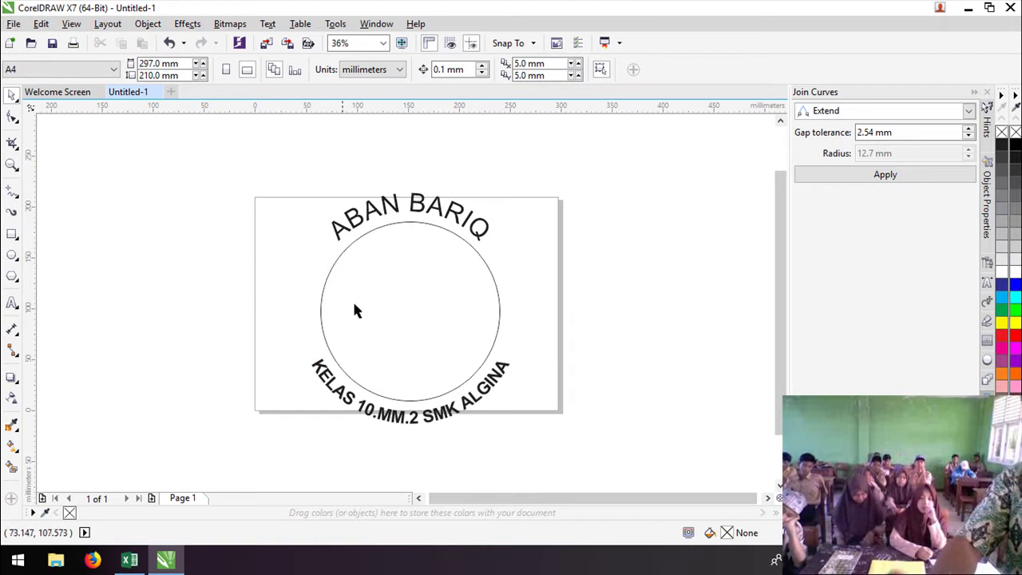
{"action": "left_click", "coordinate": [377, 310]}
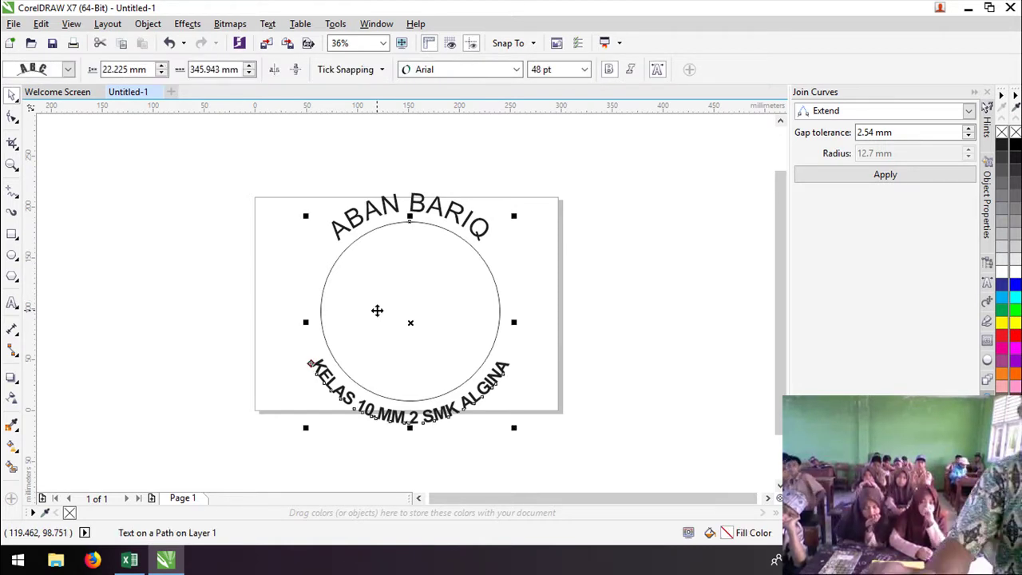
{"action": "left_click", "coordinate": [147, 24]}
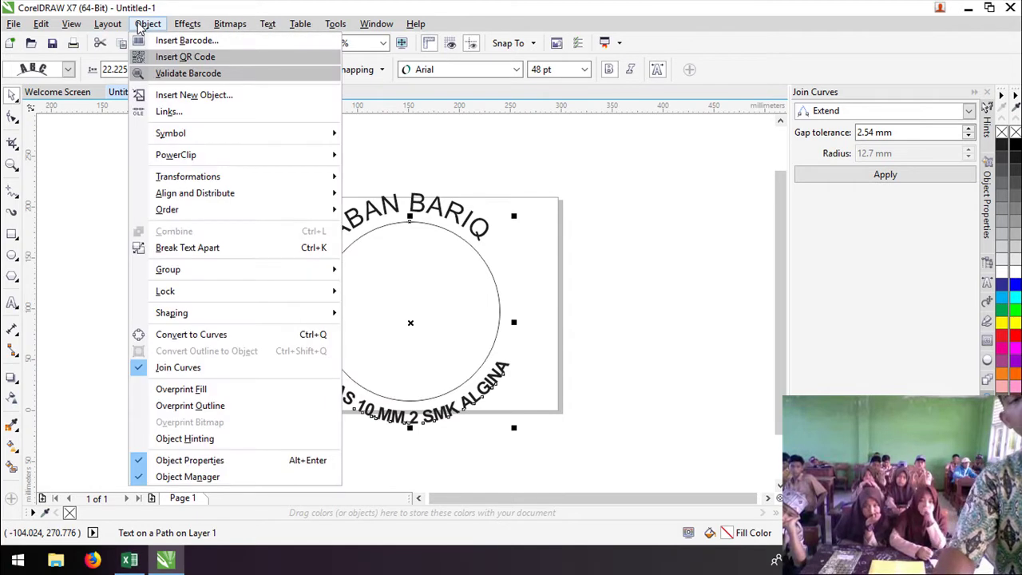
{"action": "left_click", "coordinate": [212, 249]}
{"action": "left_click", "coordinate": [237, 302]}
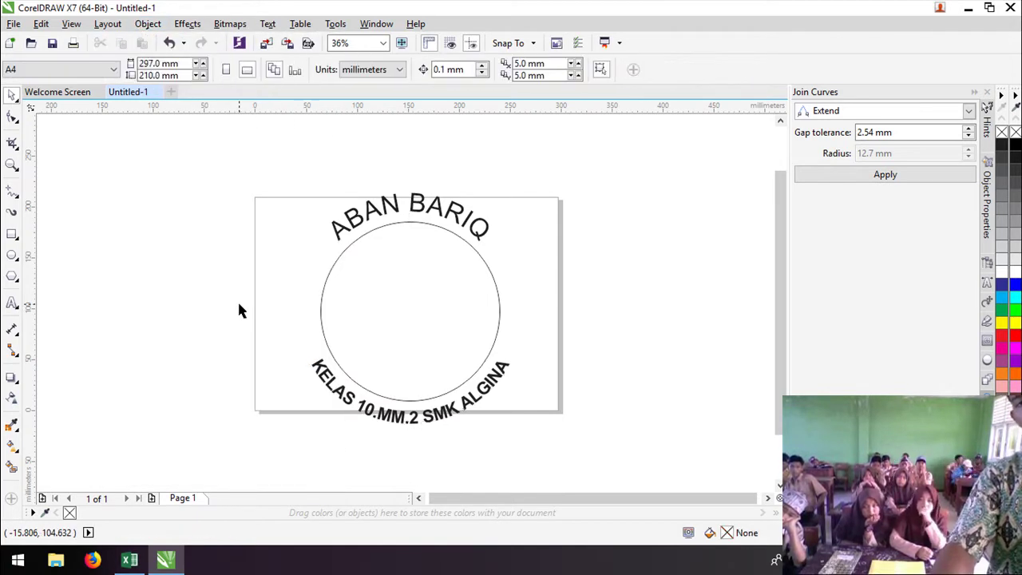
Duplicate the circle in place and scale the copy to about 146% (256.567 mm) around the curved text.
{"action": "left_click", "coordinate": [396, 328]}
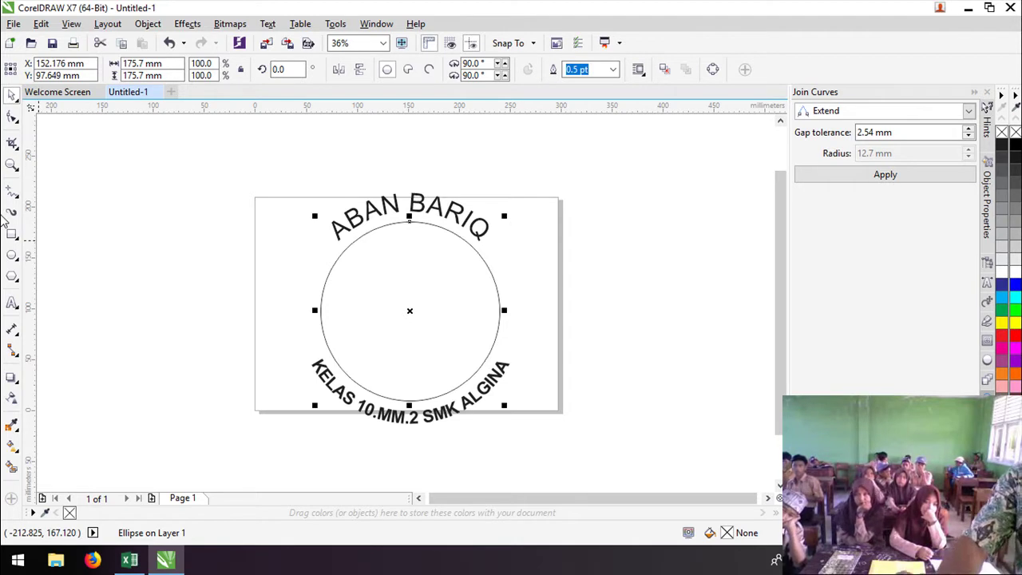
{"action": "left_click", "coordinate": [123, 44]}
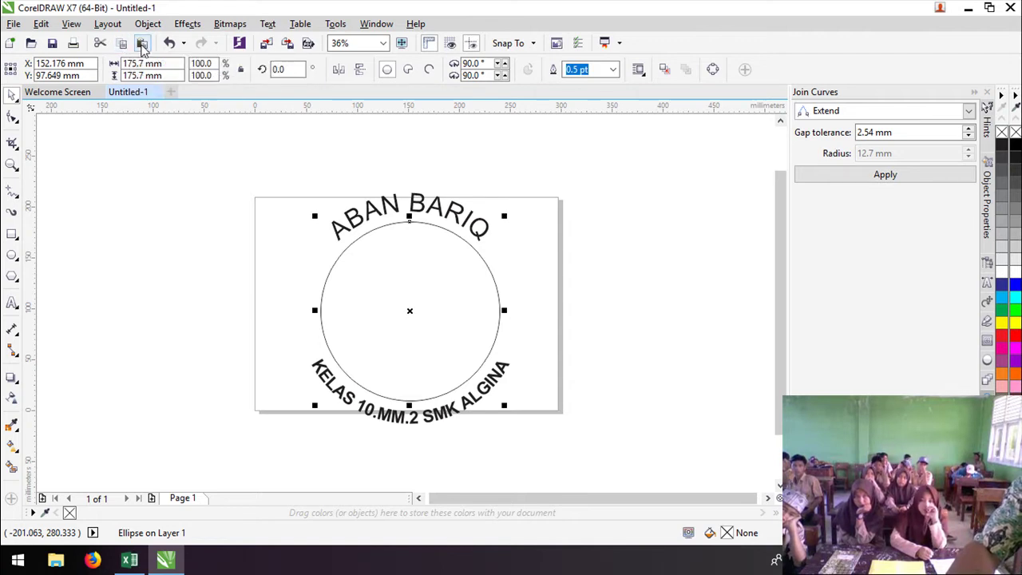
{"action": "left_click", "coordinate": [142, 45]}
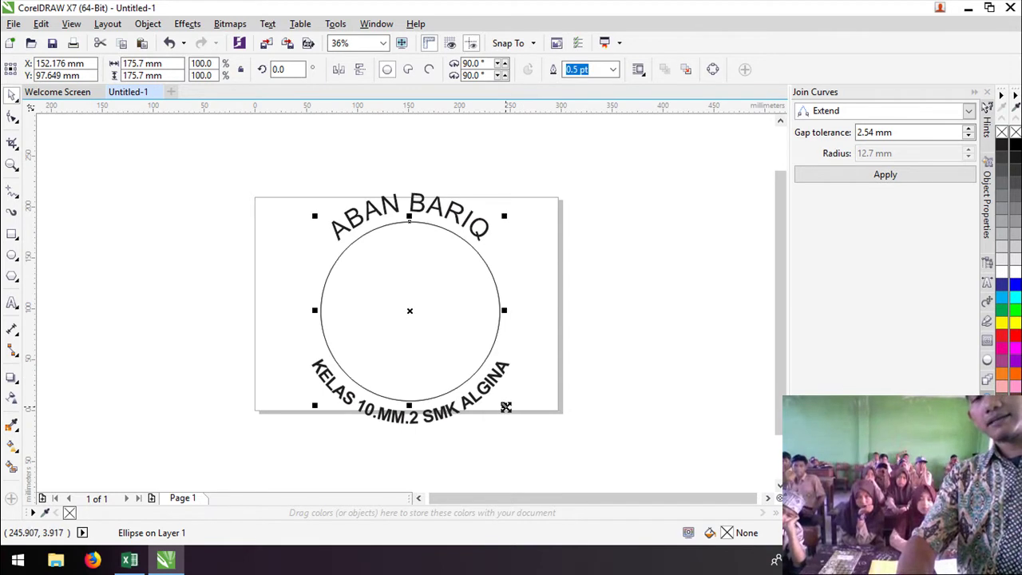
{"action": "left_click_drag", "start_coordinate": [504, 406], "coordinate": [549, 446]}
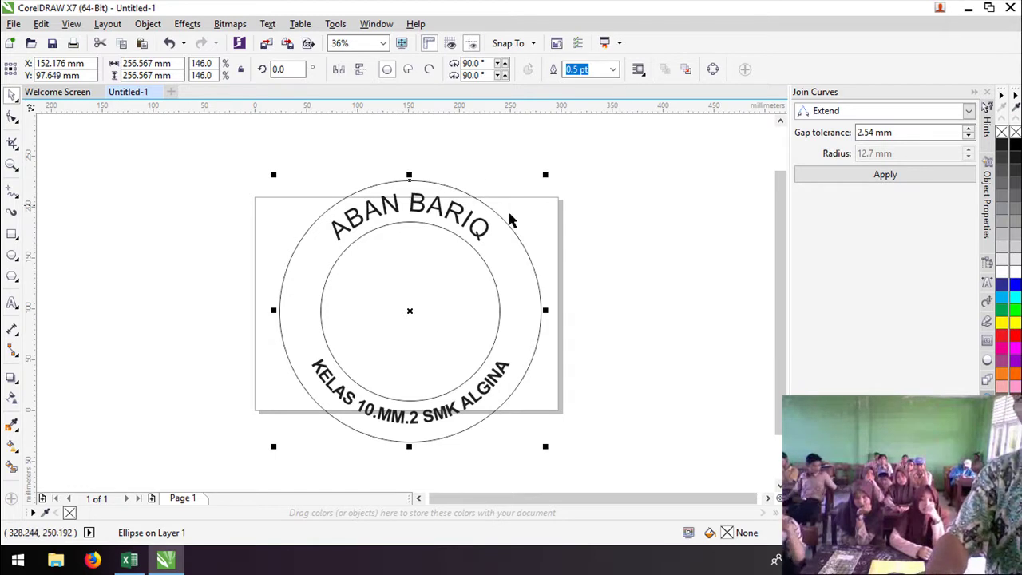
Give the outer 256.567 mm circle a 4.0 pt outline width through the Outline Pen dialog.
{"action": "left_click", "coordinate": [614, 70]}
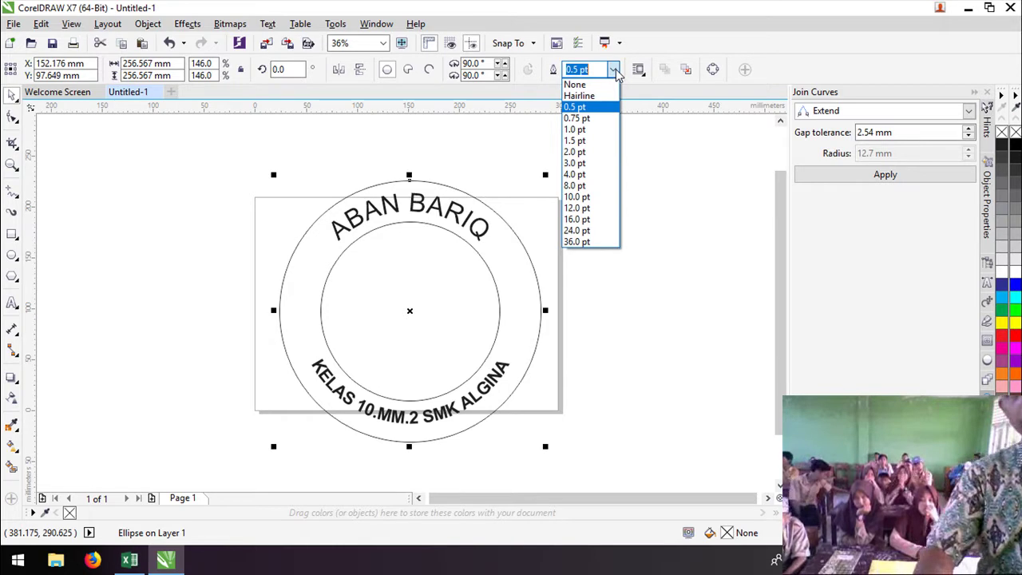
{"action": "left_click", "coordinate": [614, 71]}
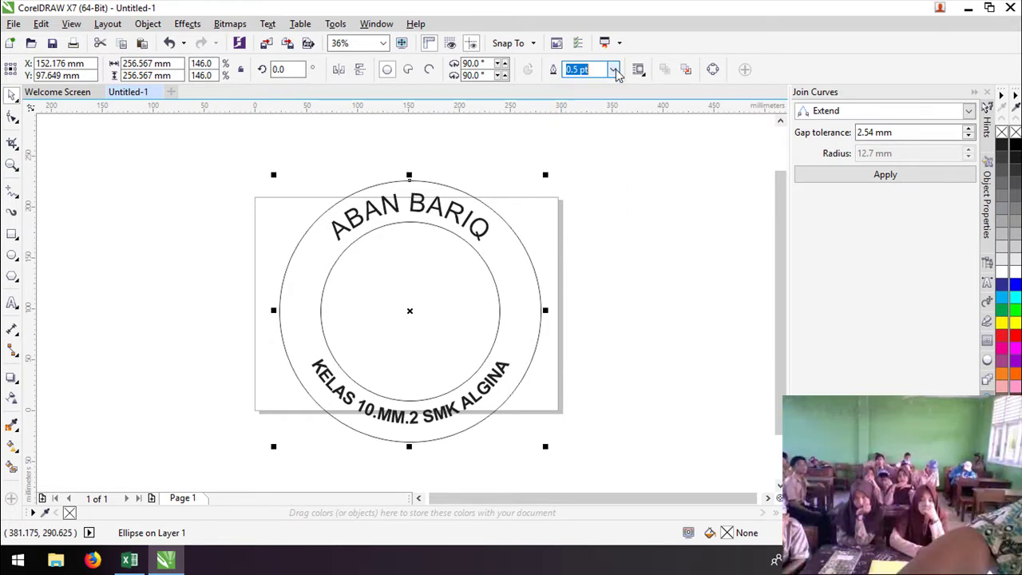
{"action": "left_click", "coordinate": [422, 481]}
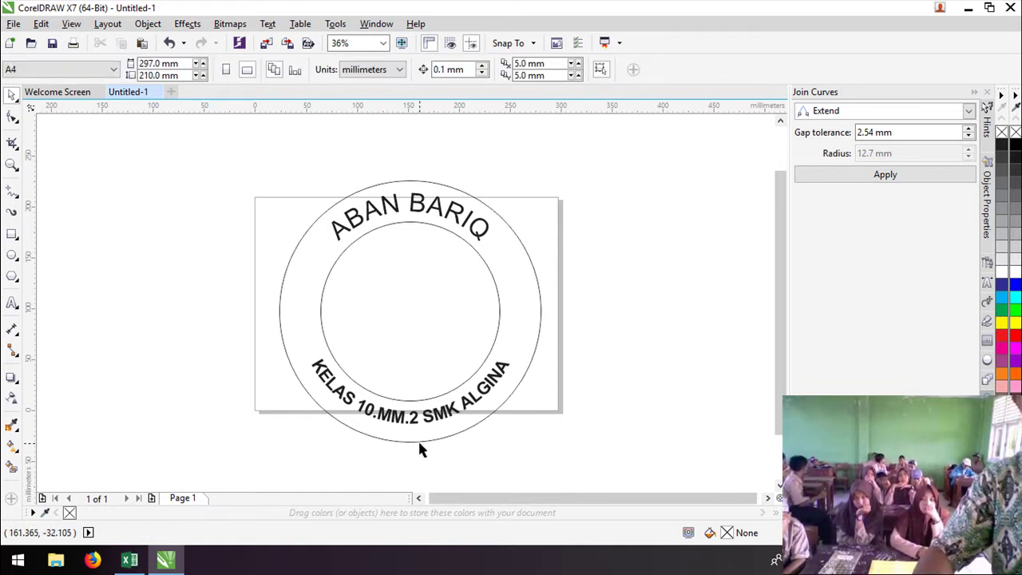
{"action": "left_click", "coordinate": [412, 443]}
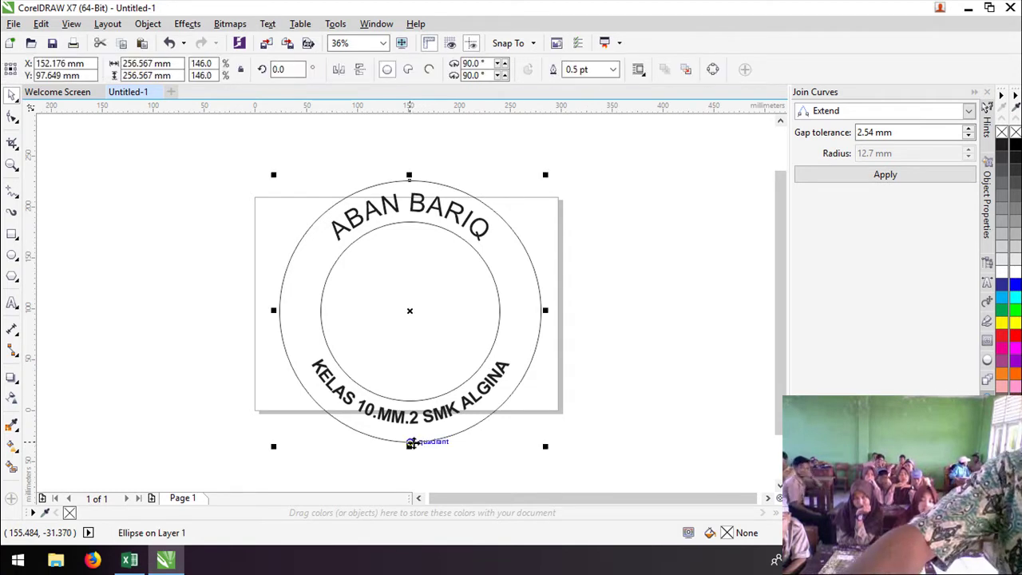
{"action": "key", "text": "F12"}
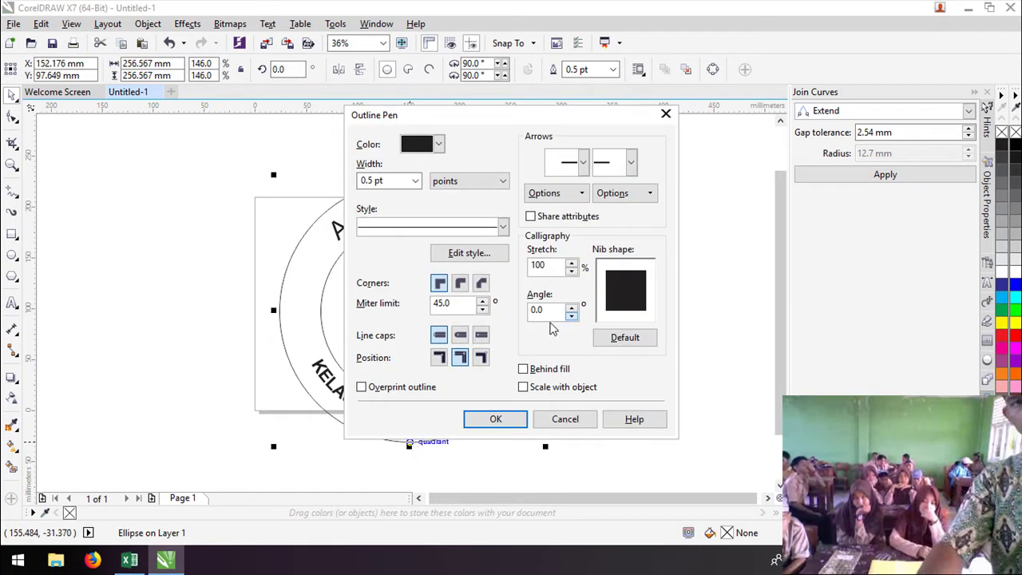
{"action": "left_click_drag", "start_coordinate": [450, 115], "coordinate": [635, 131]}
{"action": "left_click", "coordinate": [601, 197]}
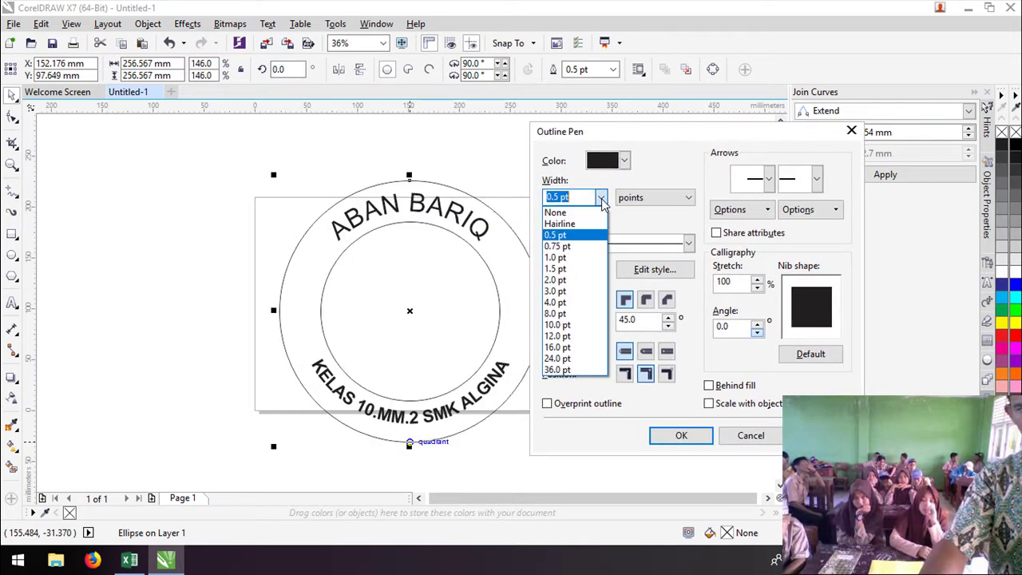
{"action": "left_click", "coordinate": [582, 303]}
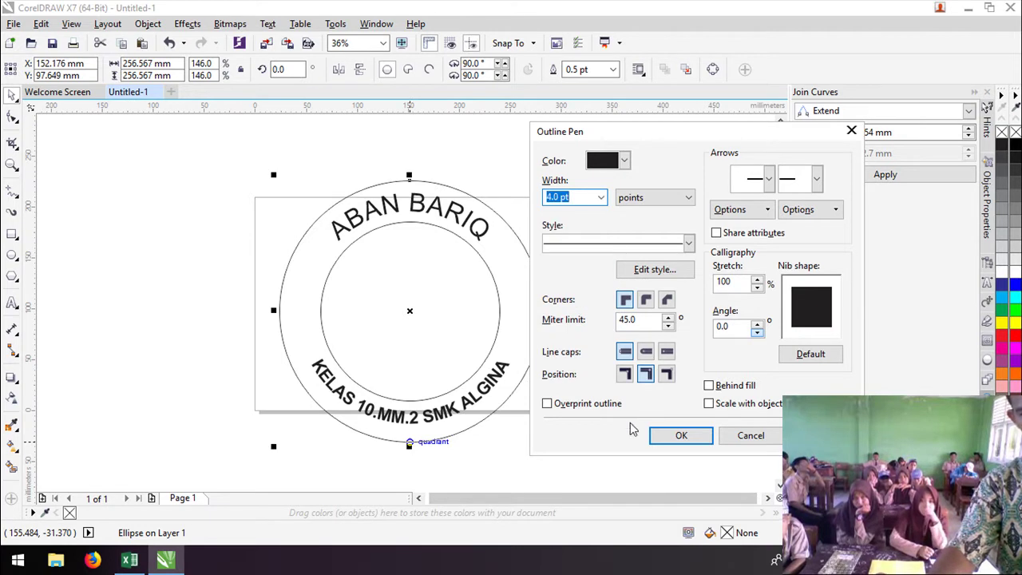
{"action": "left_click", "coordinate": [670, 446]}
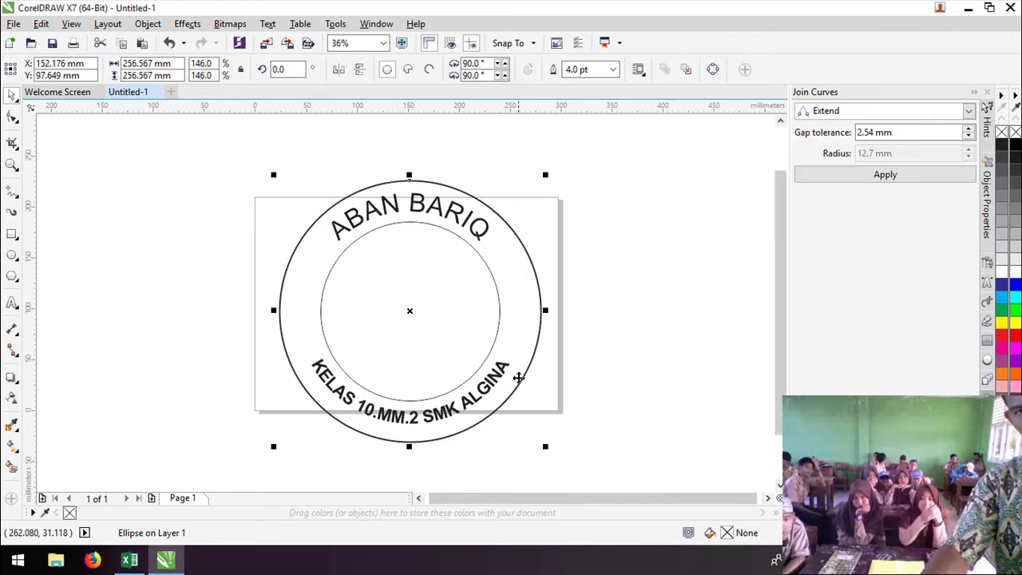
{"action": "left_click", "coordinate": [495, 332]}
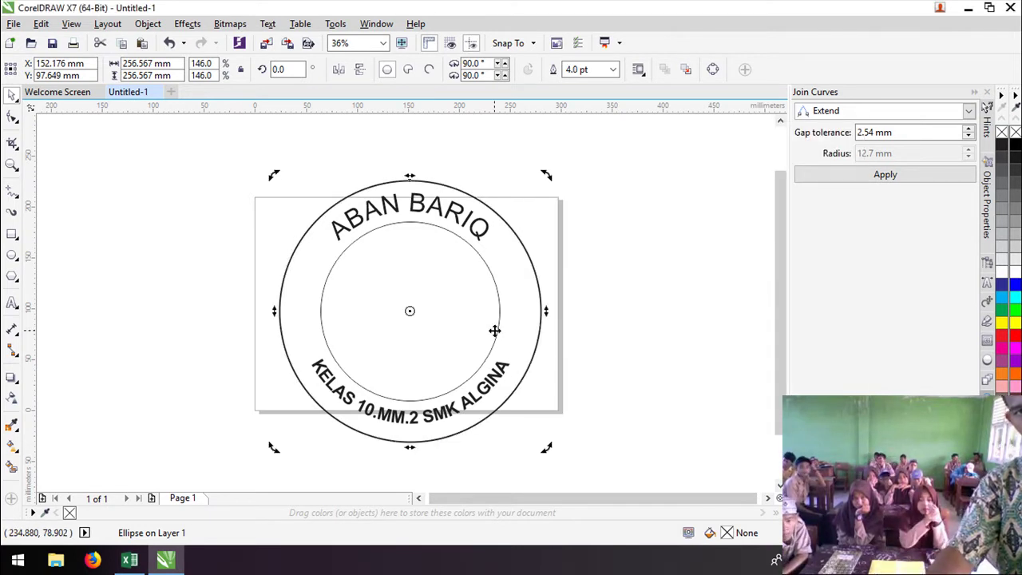
{"action": "left_click", "coordinate": [601, 394]}
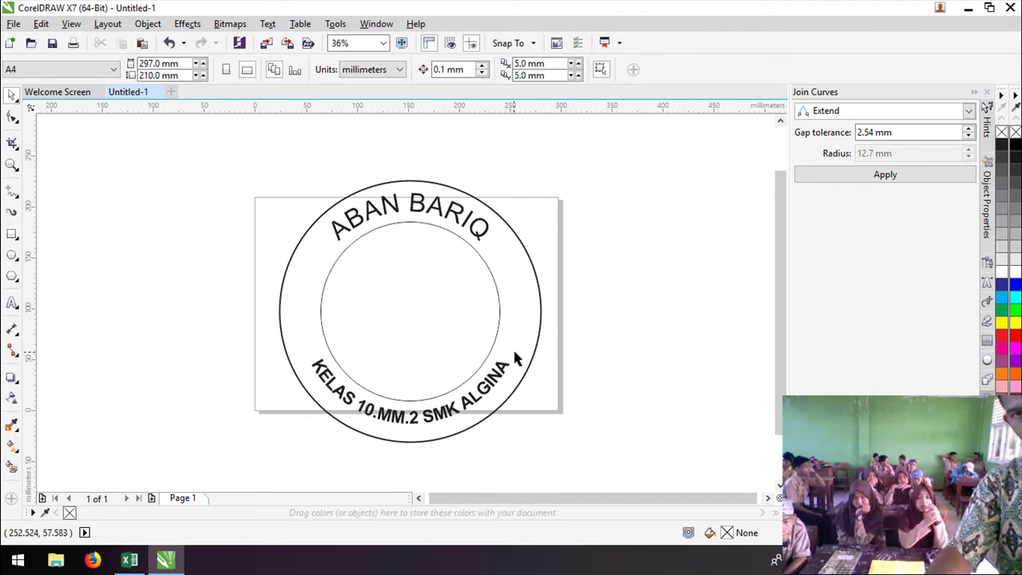
Set the inner 175.7 mm circle's outline to 4.0 pt from the property bar width list.
{"action": "left_click", "coordinate": [491, 352]}
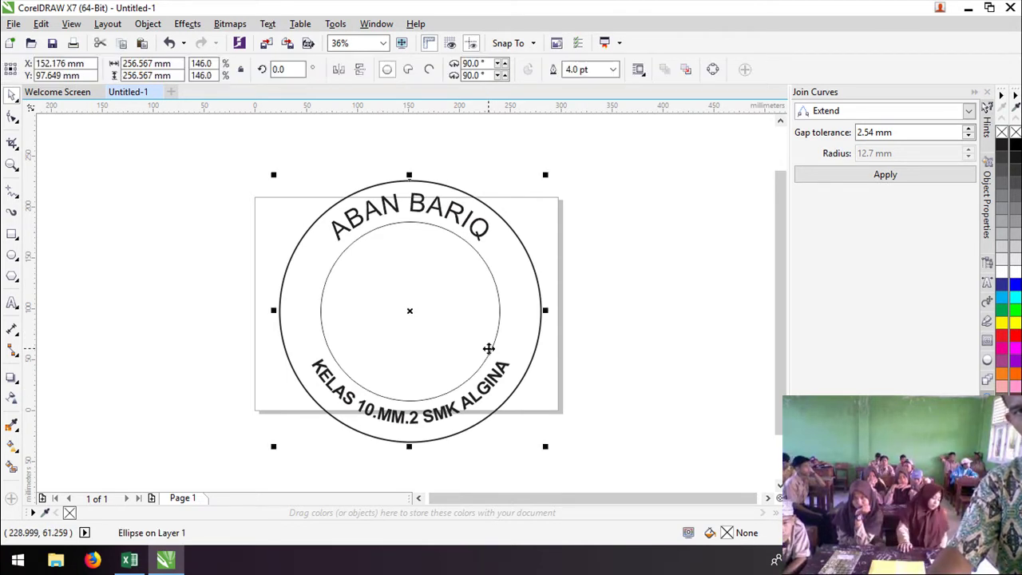
{"action": "left_click", "coordinate": [494, 349]}
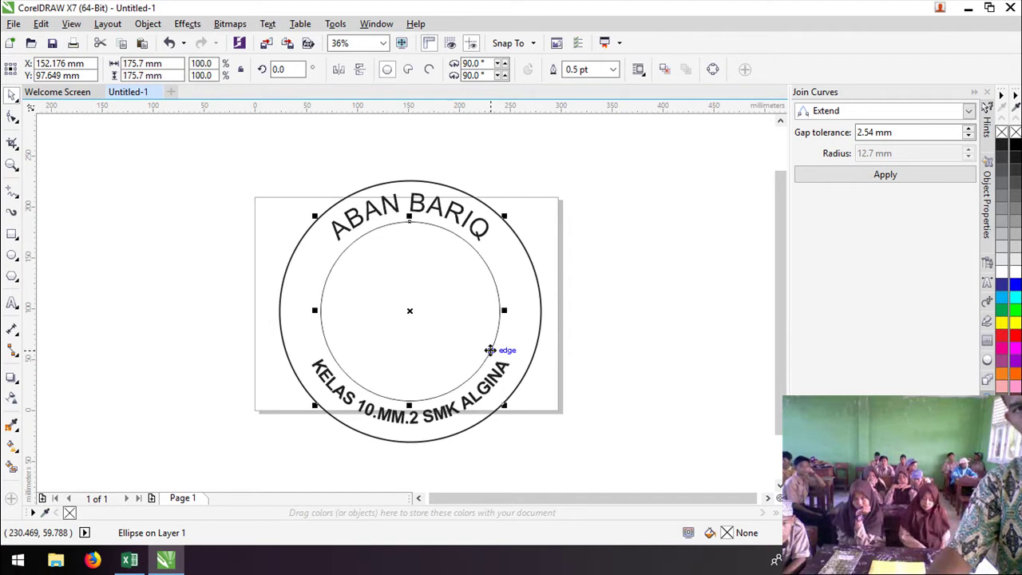
{"action": "left_click", "coordinate": [612, 70]}
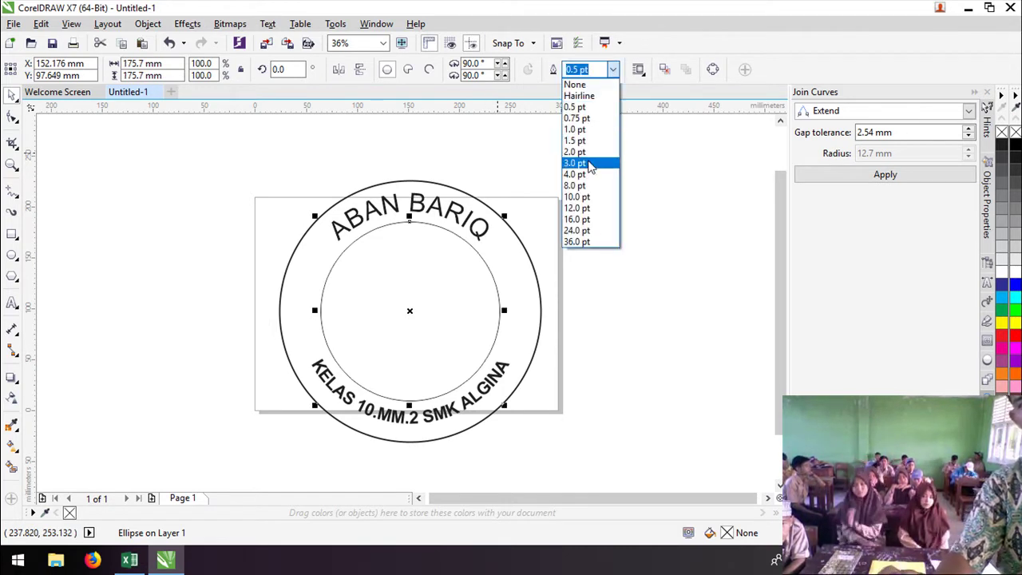
{"action": "left_click", "coordinate": [585, 174]}
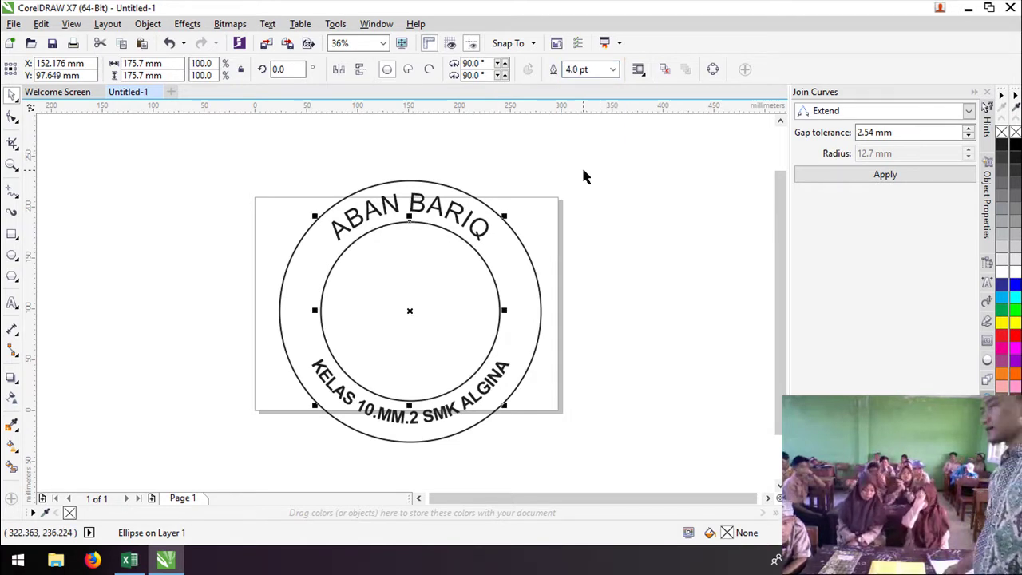
{"action": "left_click", "coordinate": [615, 244]}
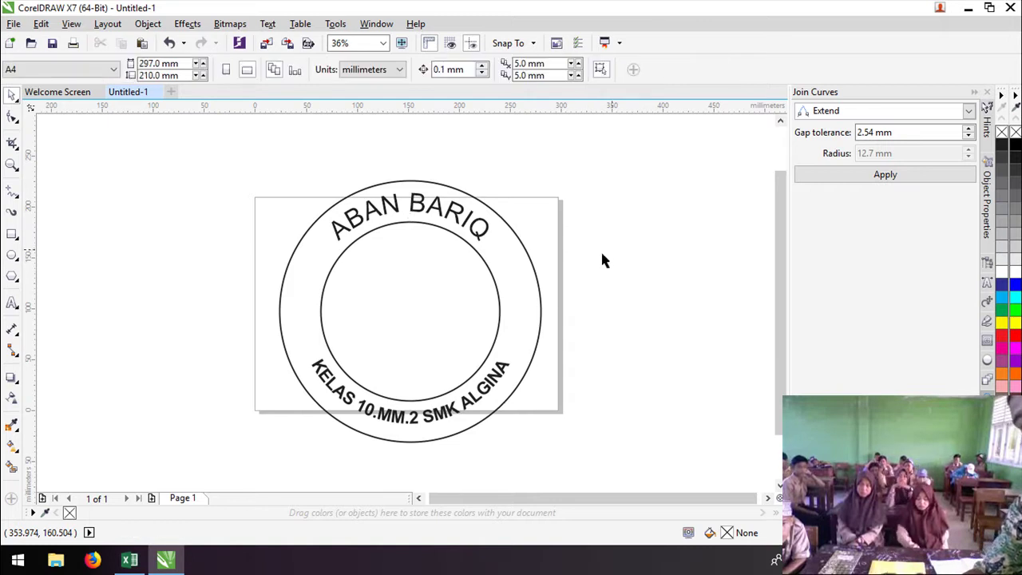
{"action": "left_click", "coordinate": [535, 354]}
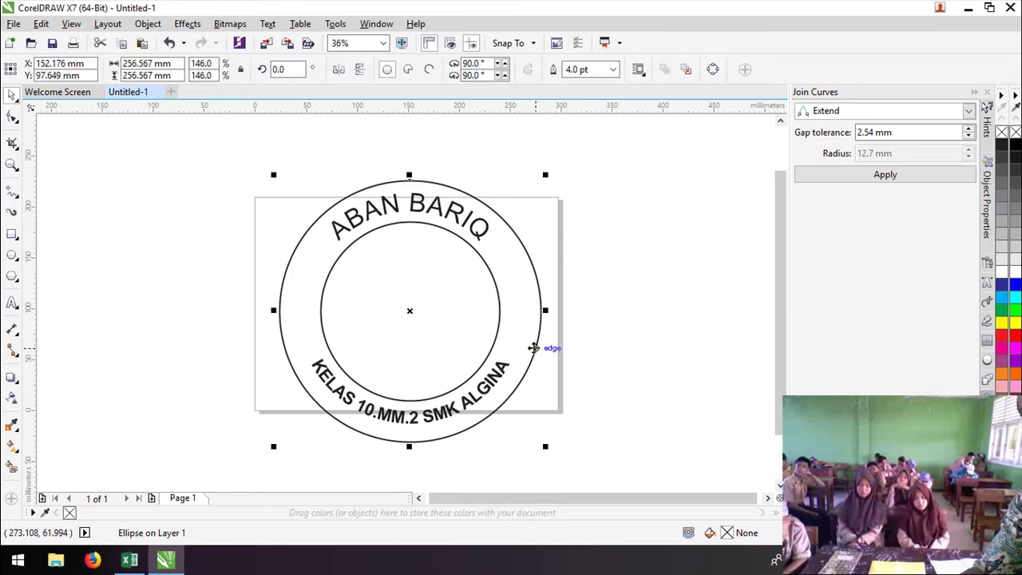
{"action": "left_click", "coordinate": [689, 375]}
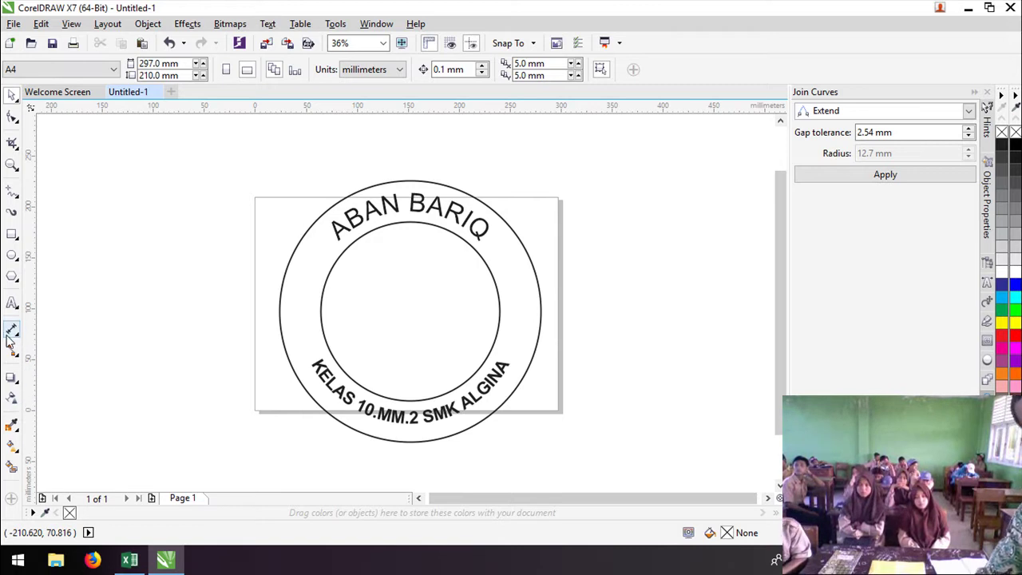
Draw a five-pointed star, shrink it to about half size, and copy it to the ring's right side.
{"action": "left_click", "coordinate": [12, 277]}
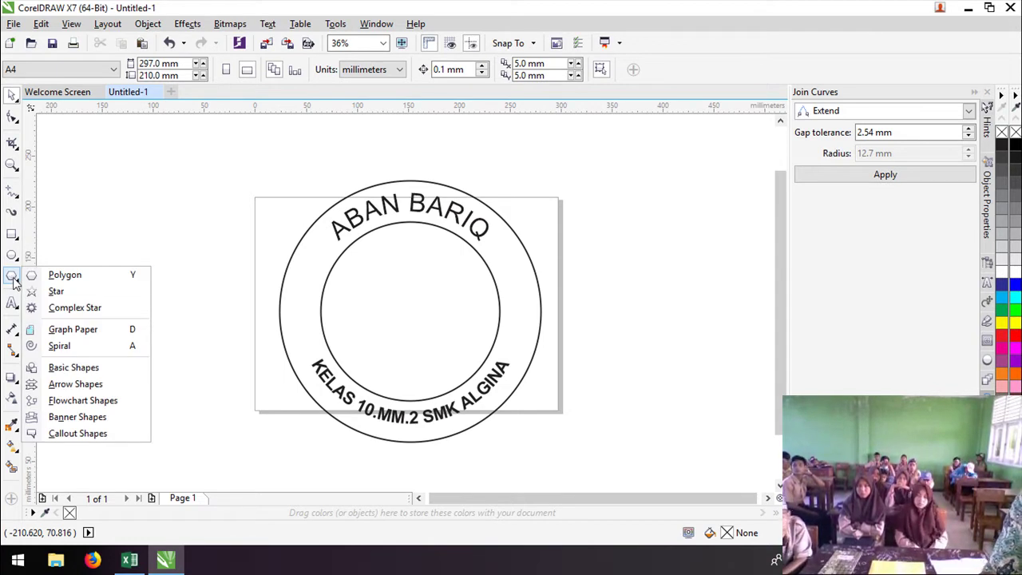
{"action": "left_click", "coordinate": [55, 293]}
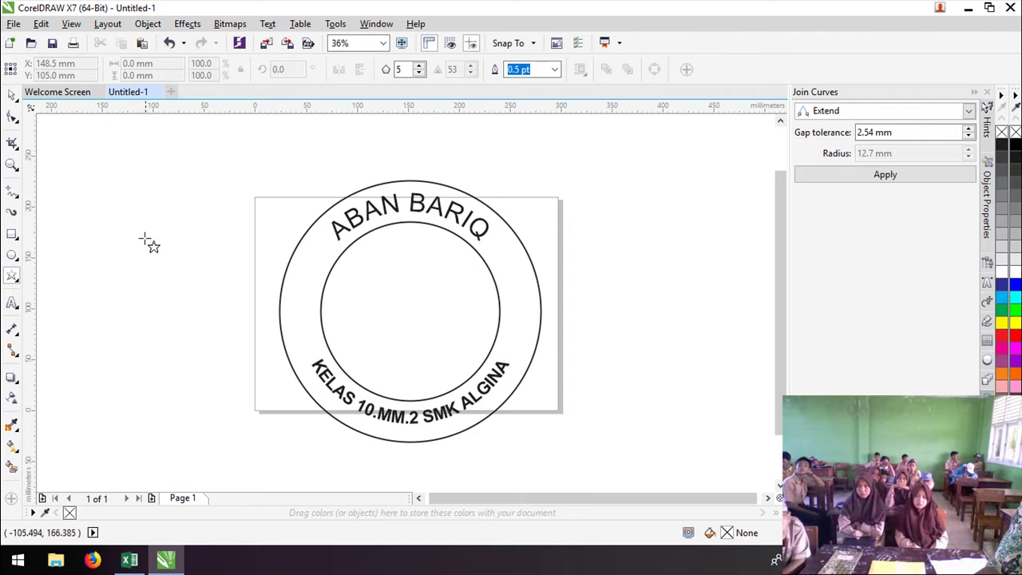
{"action": "left_click_drag", "start_coordinate": [141, 232], "coordinate": [200, 290]}
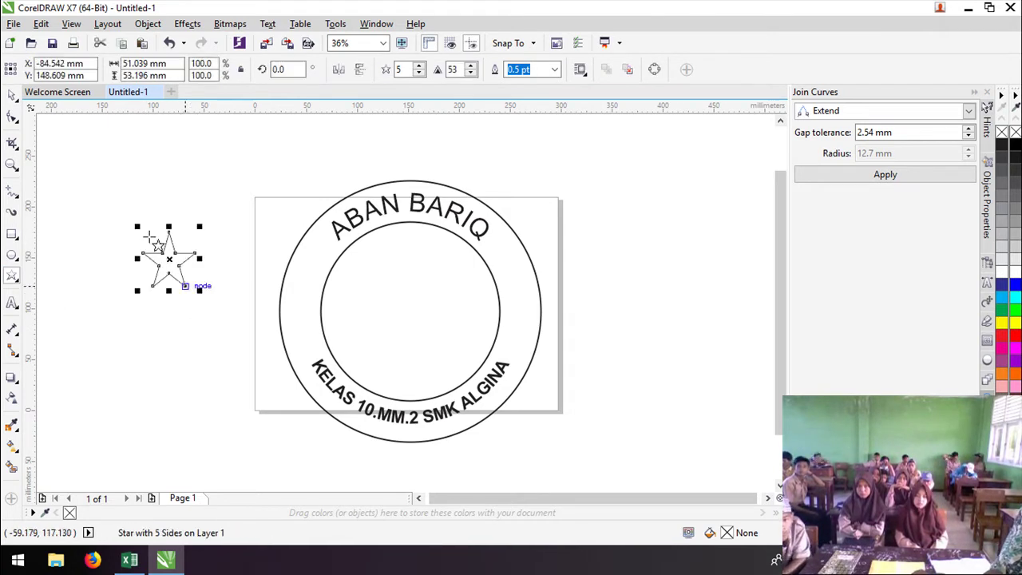
{"action": "left_click", "coordinate": [11, 96]}
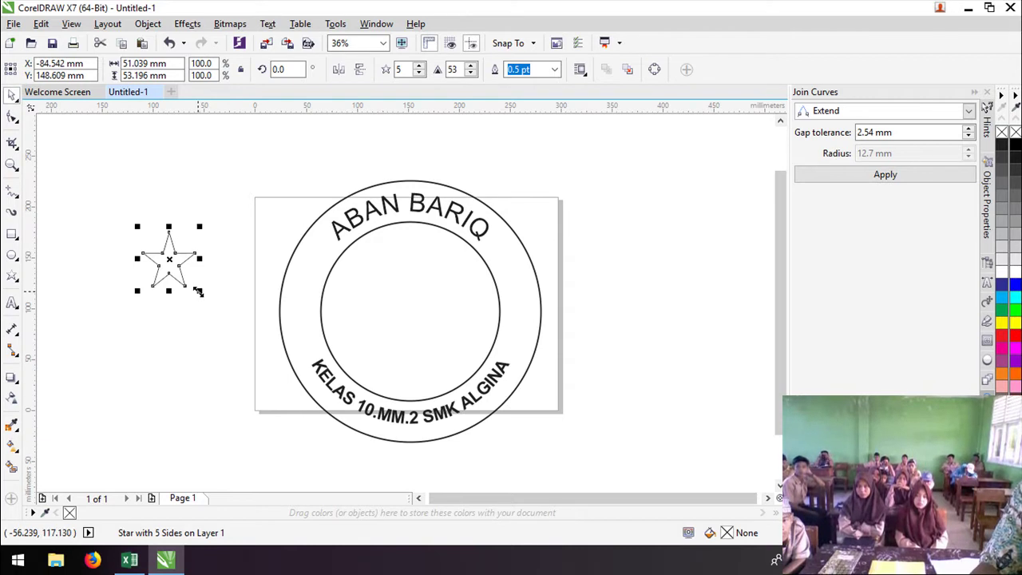
{"action": "left_click_drag", "start_coordinate": [198, 293], "coordinate": [299, 303]}
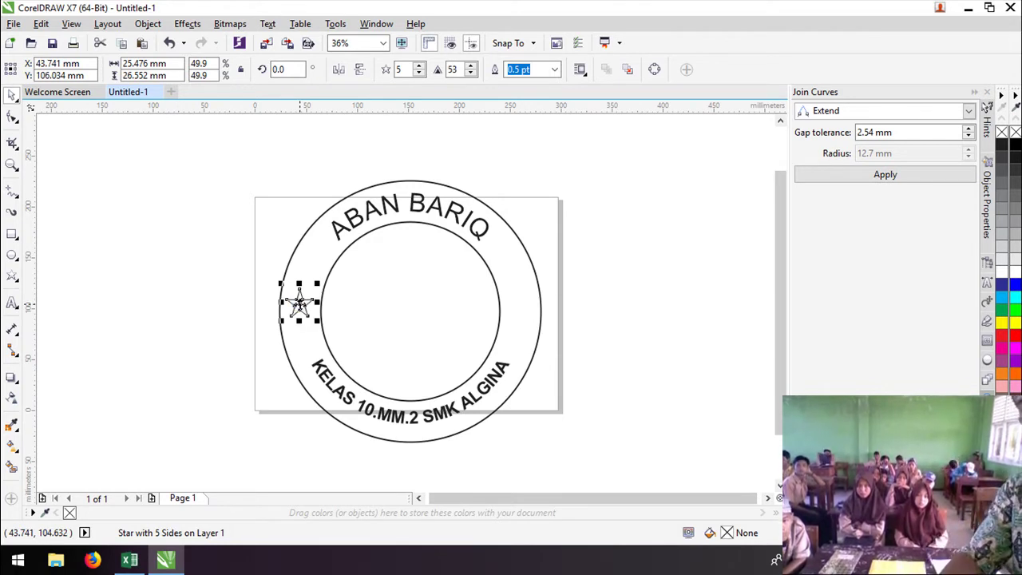
{"action": "left_click_drag", "start_coordinate": [299, 303], "coordinate": [517, 316]}
{"action": "left_click", "coordinate": [628, 388]}
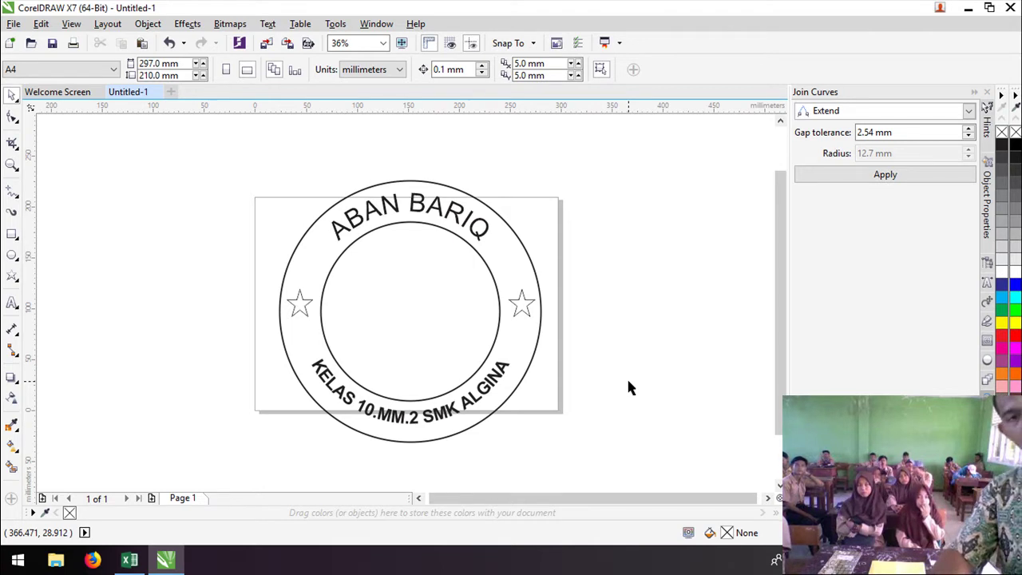
Fill the outer circle blue and send it behind the text and stars.
{"action": "left_click", "coordinate": [522, 356]}
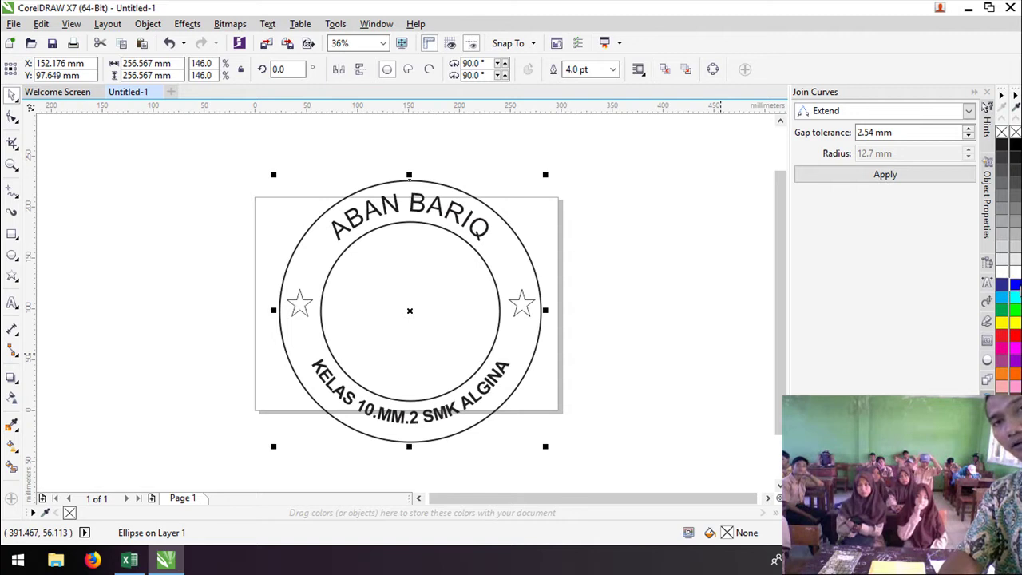
{"action": "left_click", "coordinate": [1016, 289]}
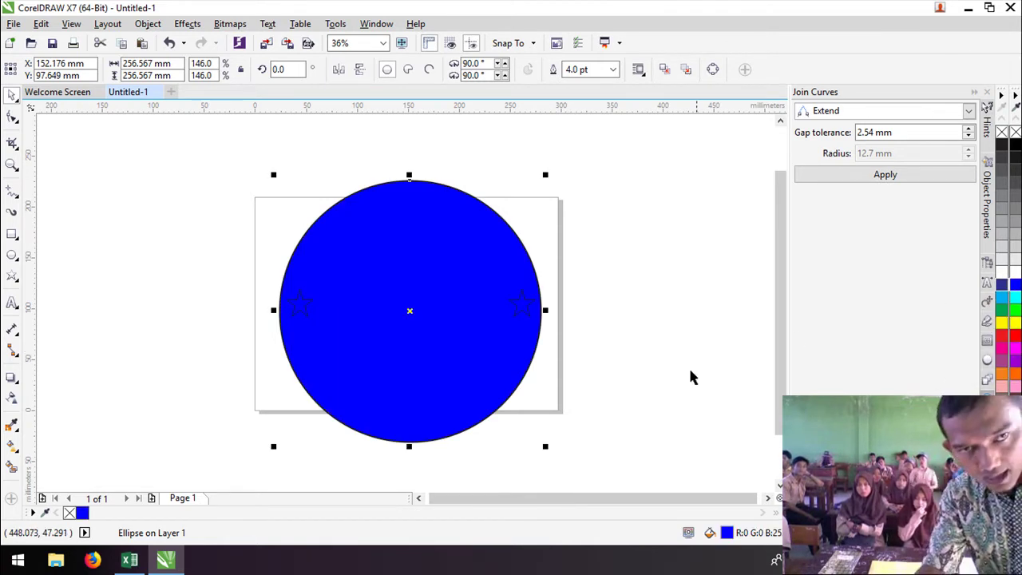
{"action": "left_click", "coordinate": [622, 359]}
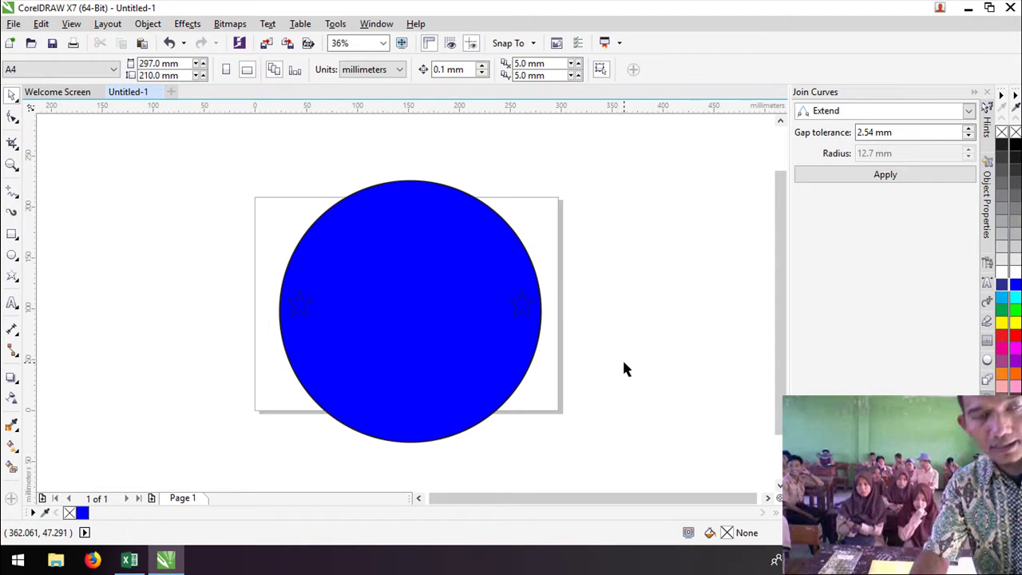
{"action": "left_click", "coordinate": [501, 386]}
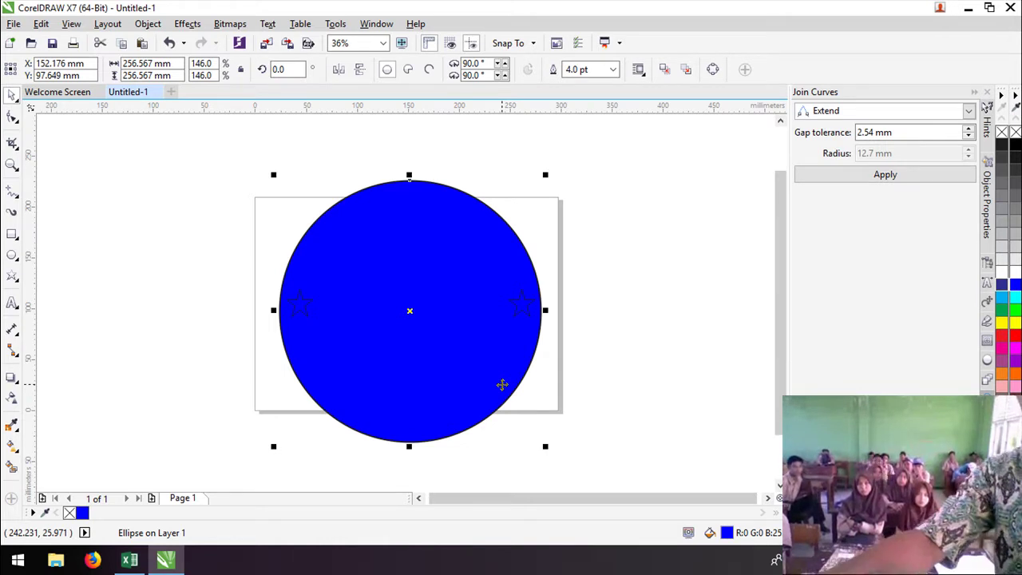
{"action": "key", "text": "ctrl+Page_Down"}
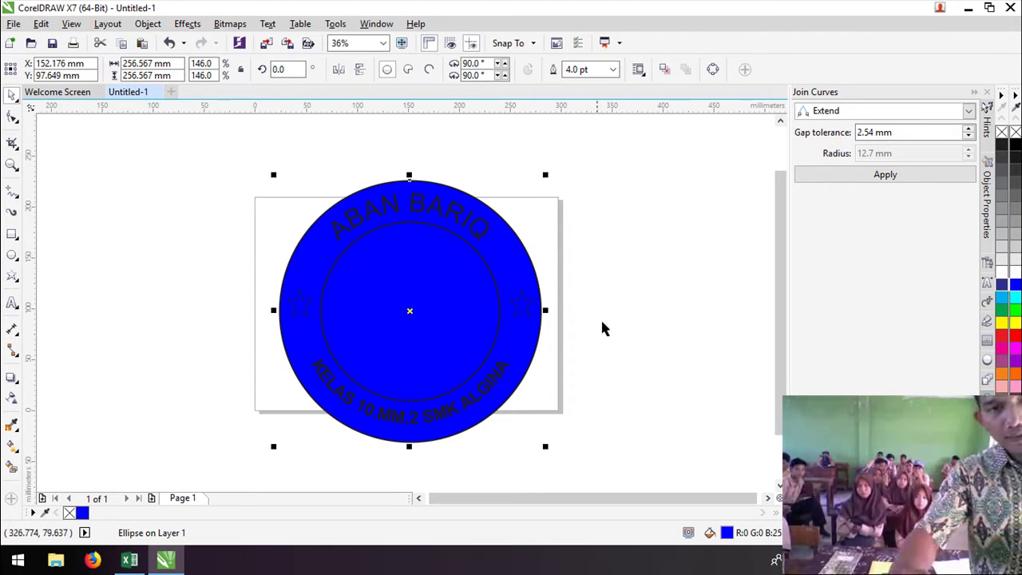
{"action": "left_click", "coordinate": [626, 312]}
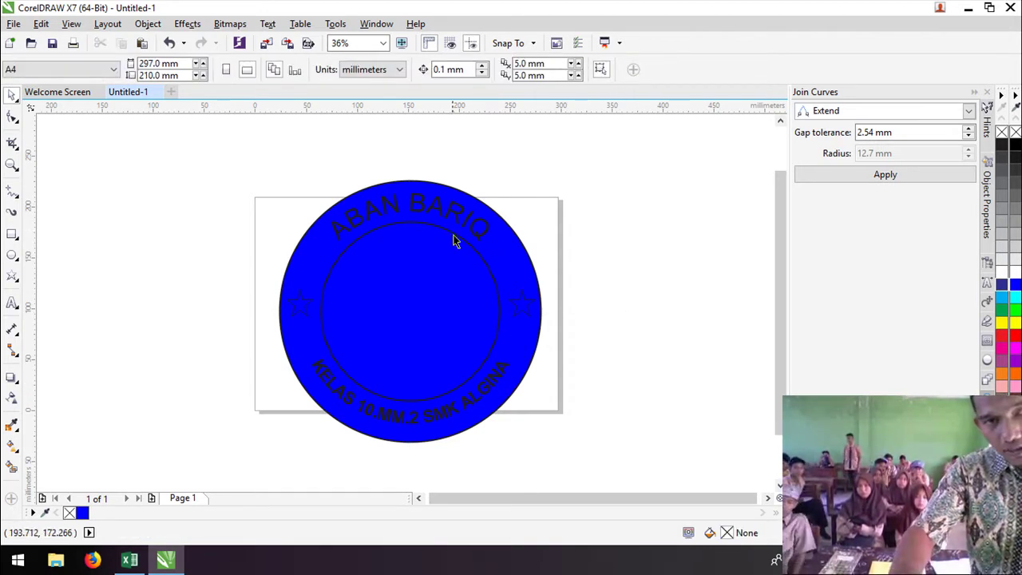
Fill the inner circle grey.
{"action": "left_click", "coordinate": [452, 232]}
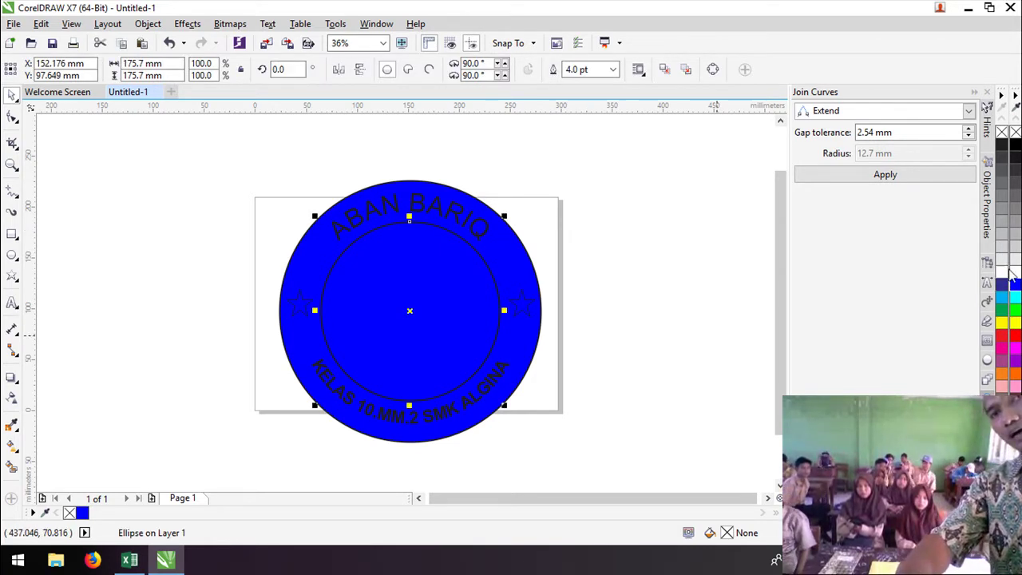
{"action": "left_click", "coordinate": [1004, 240]}
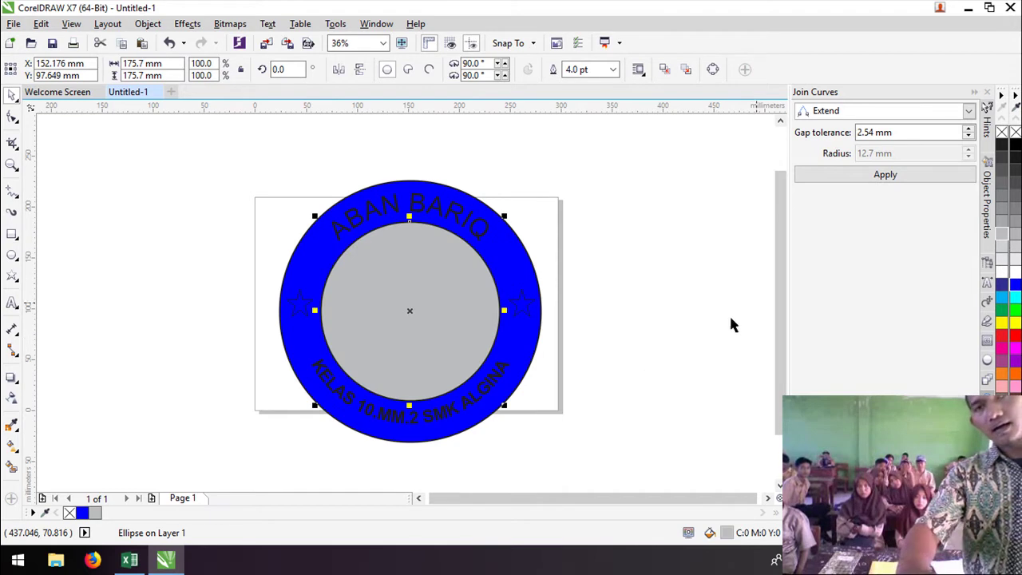
{"action": "left_click", "coordinate": [643, 379]}
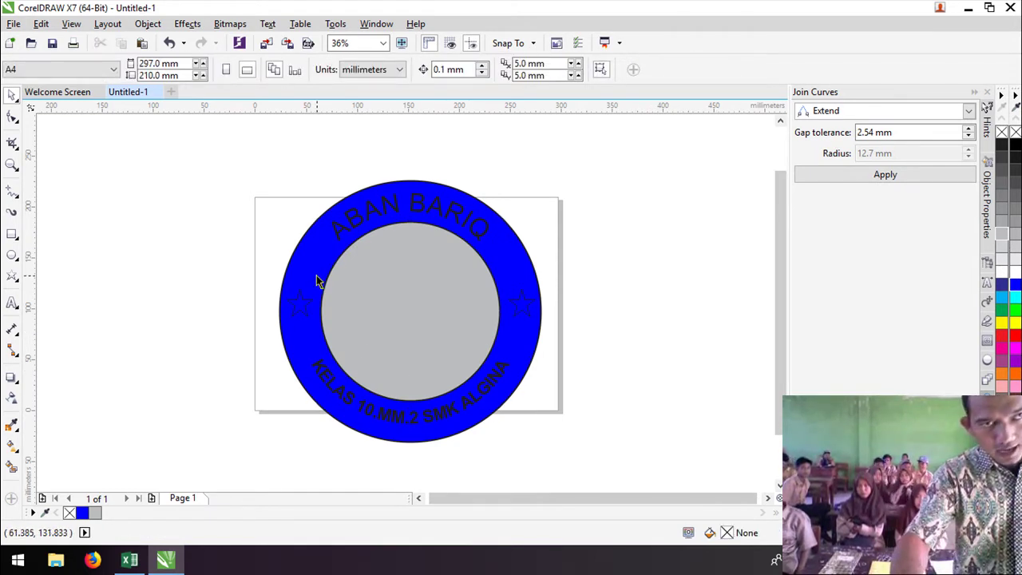
Color the 'ABAN BARIQ' and 'KELAS 10.MM.2 SMK ALGINA' curved texts yellow.
{"action": "left_click", "coordinate": [351, 226]}
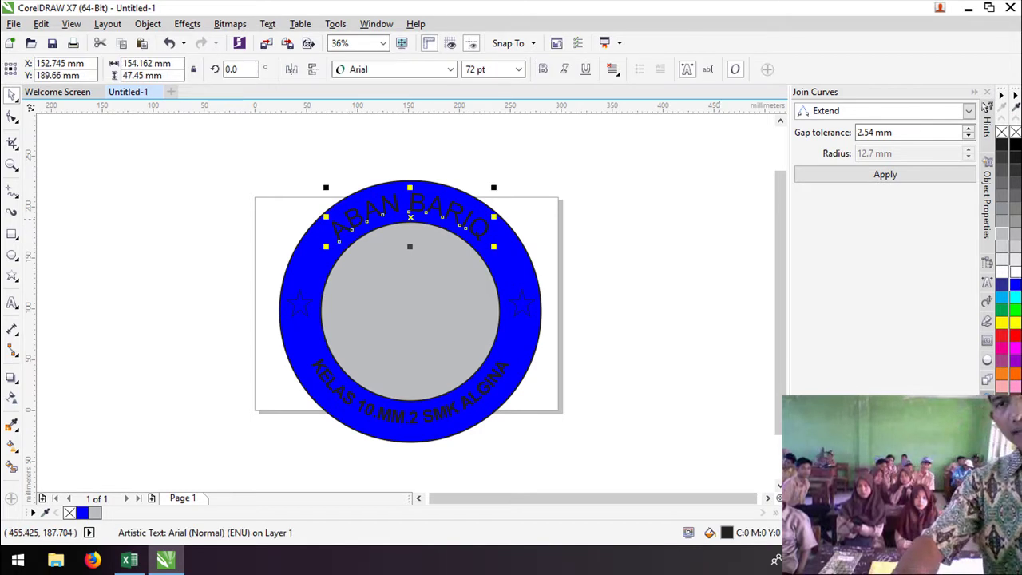
{"action": "left_click", "coordinate": [1002, 322]}
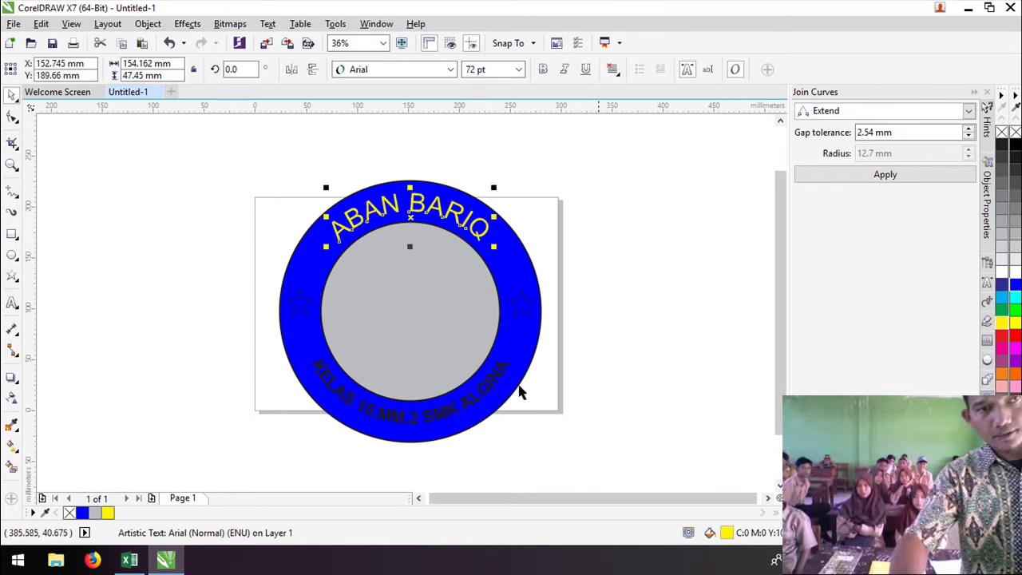
{"action": "left_click", "coordinate": [444, 421]}
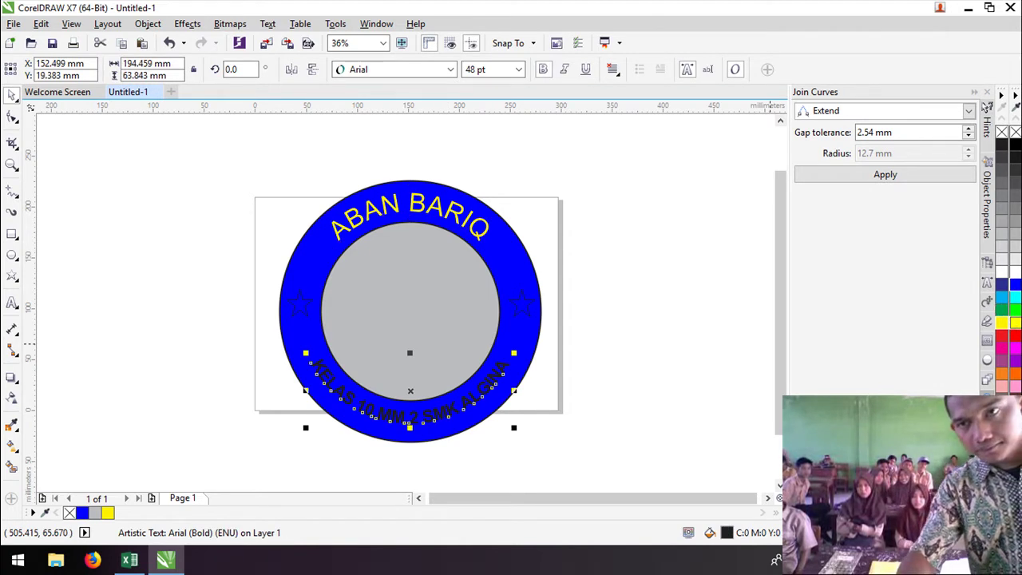
{"action": "left_click", "coordinate": [1012, 324]}
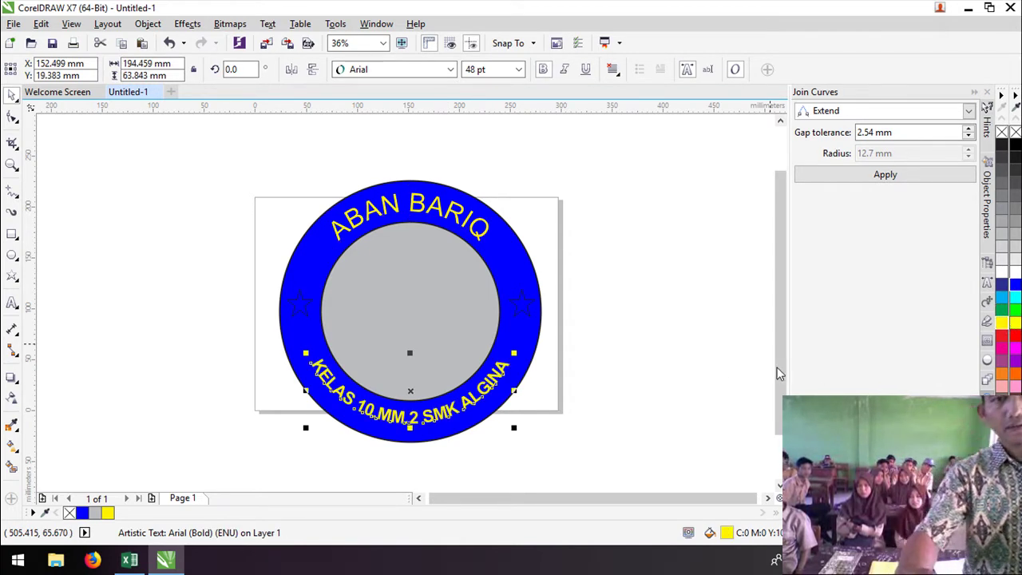
{"action": "left_click", "coordinate": [720, 368]}
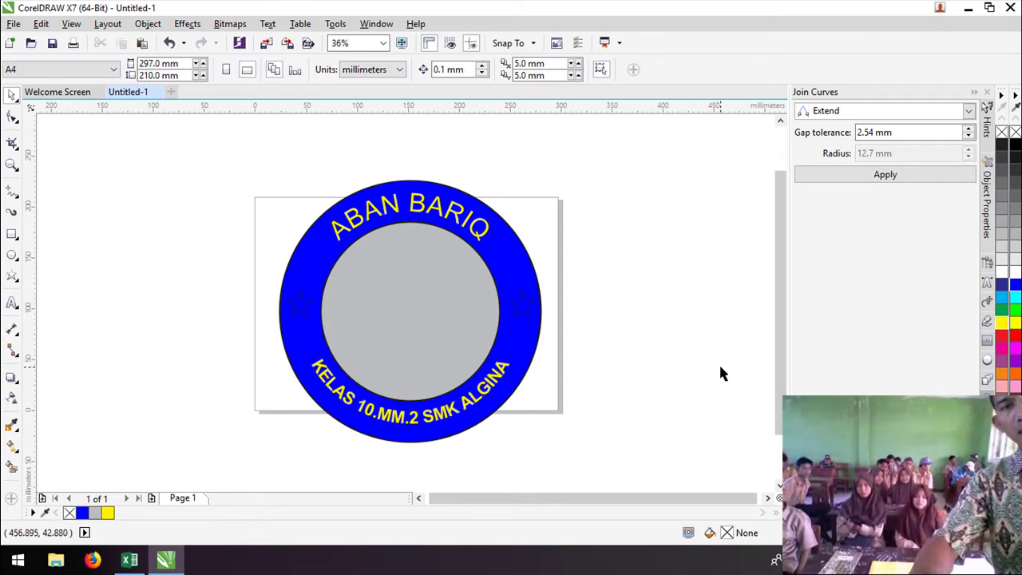
Fill both the left and right stars yellow.
{"action": "left_click", "coordinate": [519, 313]}
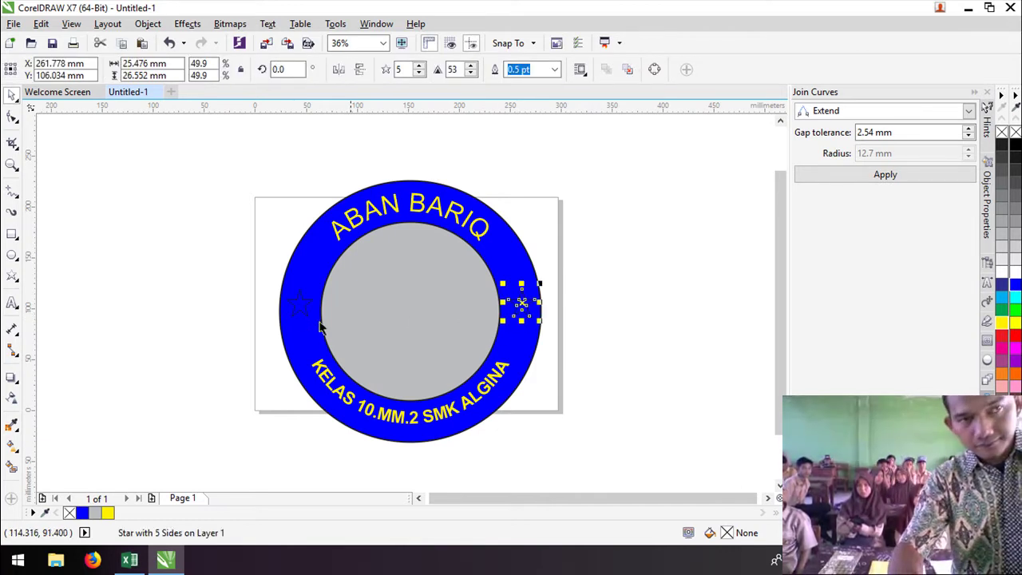
{"action": "left_click", "coordinate": [299, 308], "text": "shift"}
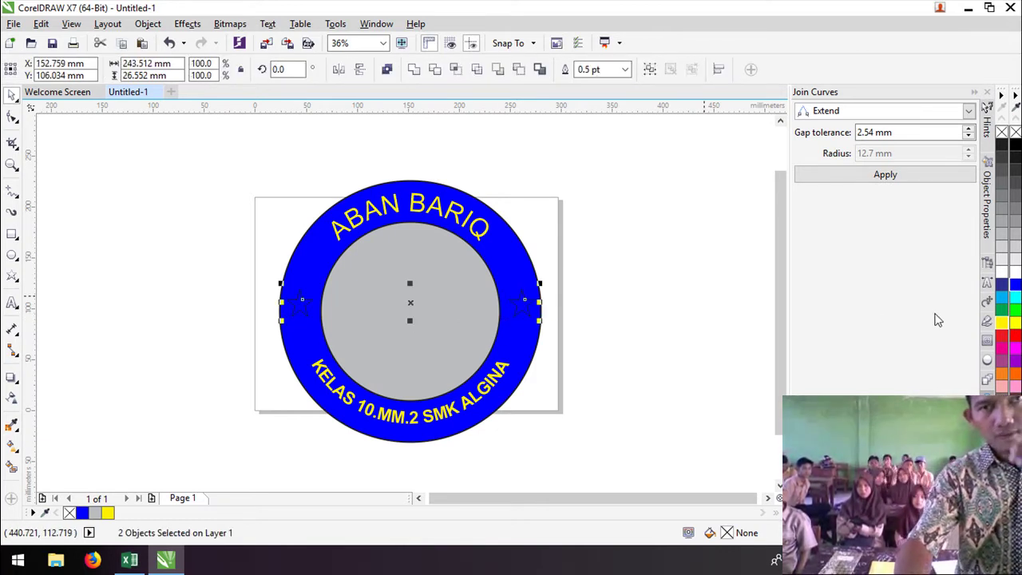
{"action": "left_click", "coordinate": [1004, 323]}
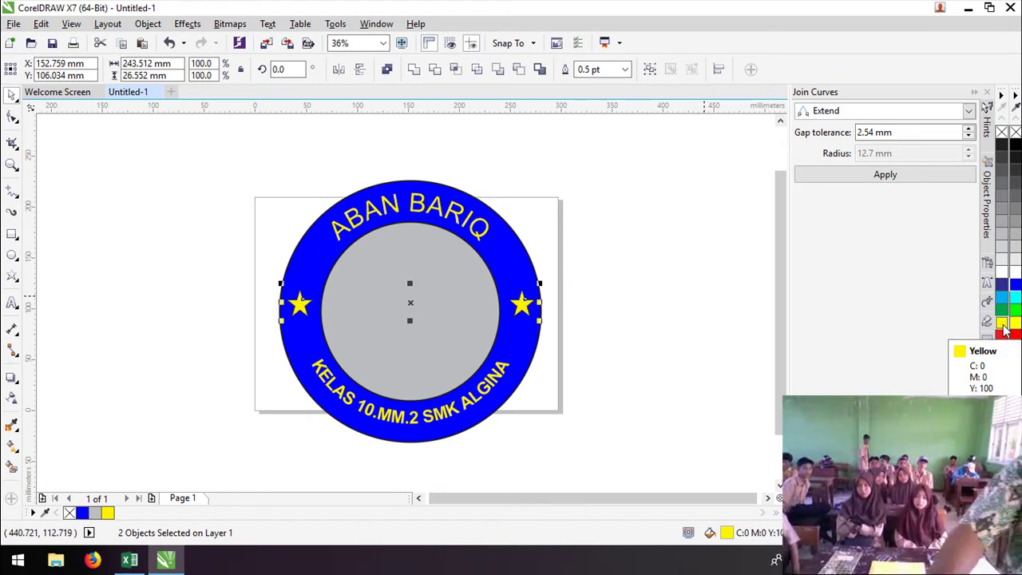
{"action": "left_click", "coordinate": [563, 361]}
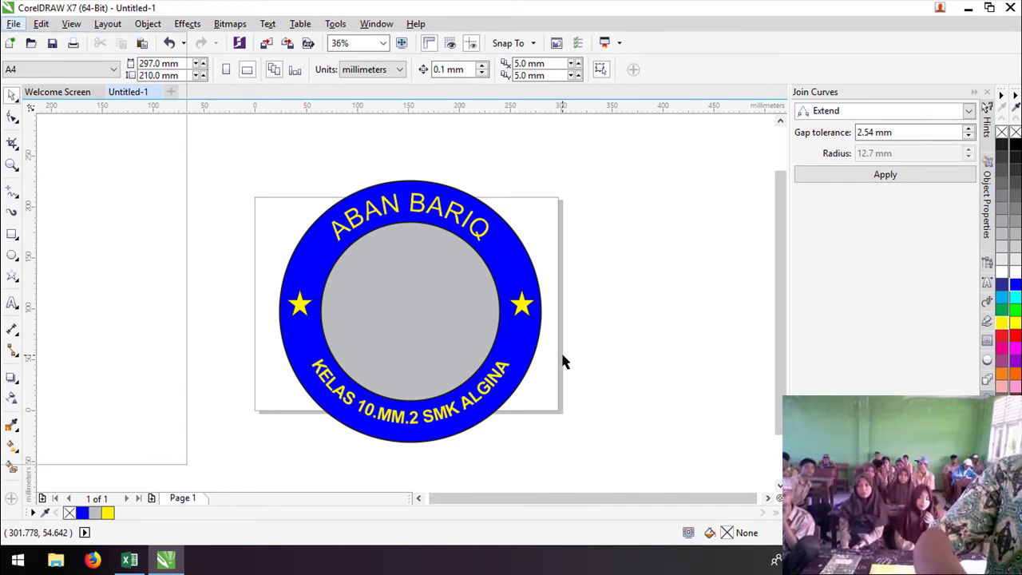
Export the stamp as JPEG 'TUGAS TEKS MELENGKUNG' to Pictures, accepting 80% quality CMYK settings.
{"action": "key", "text": "alt+f"}
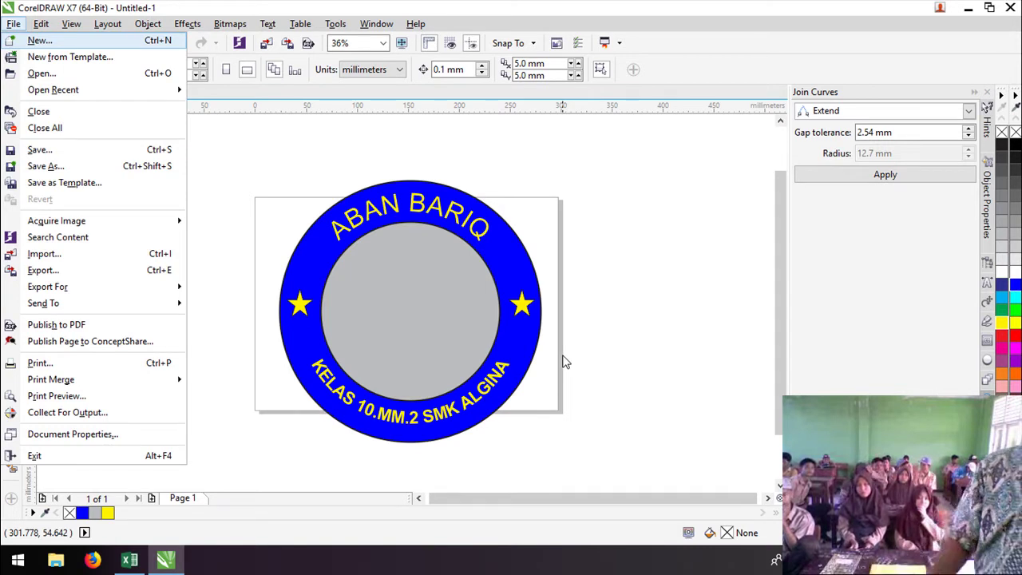
{"action": "key", "text": "ctrl+e"}
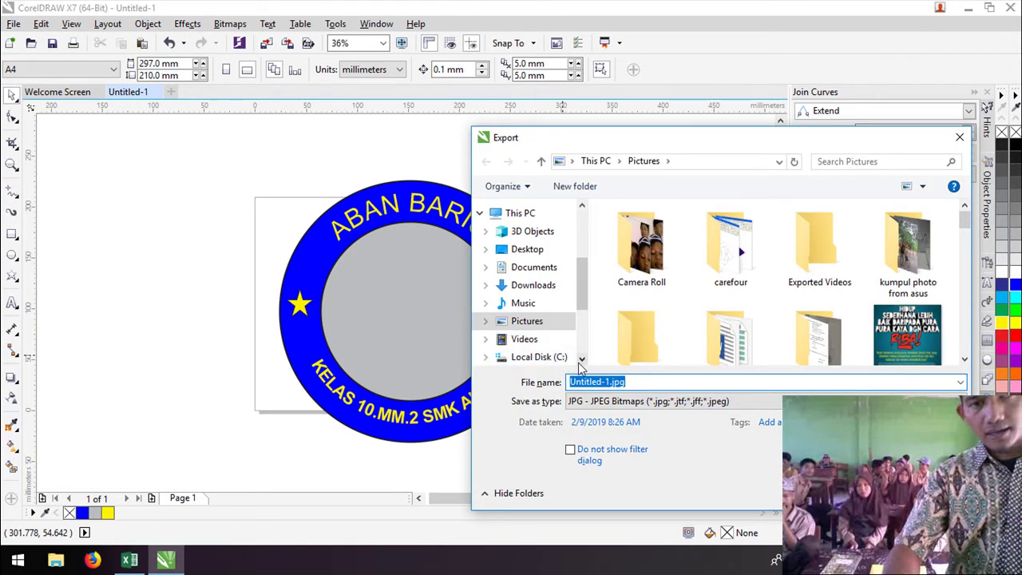
{"action": "scroll", "coordinate": [582, 361], "scroll_direction": "down", "scroll_amount": 1}
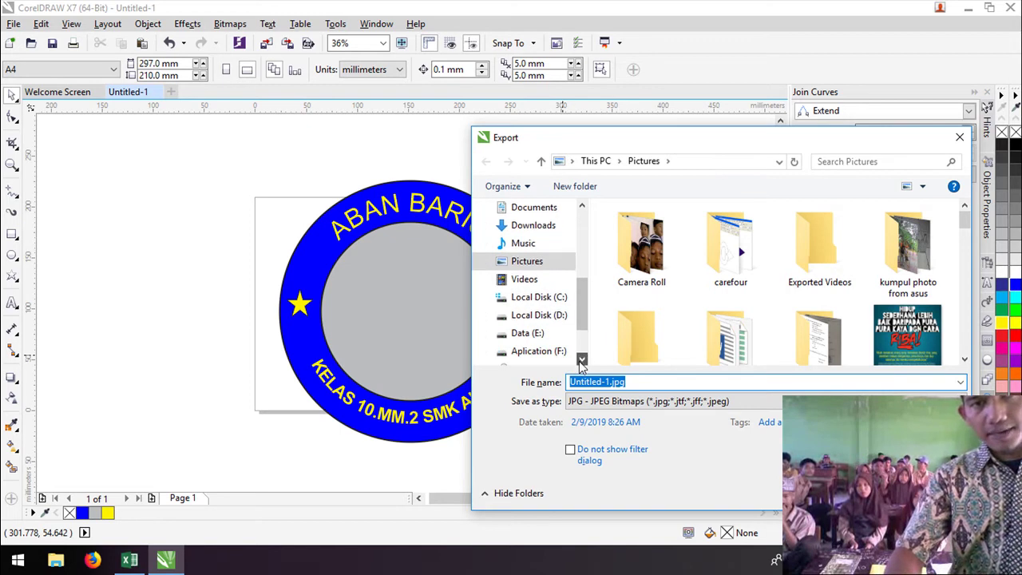
{"action": "left_click", "coordinate": [532, 265]}
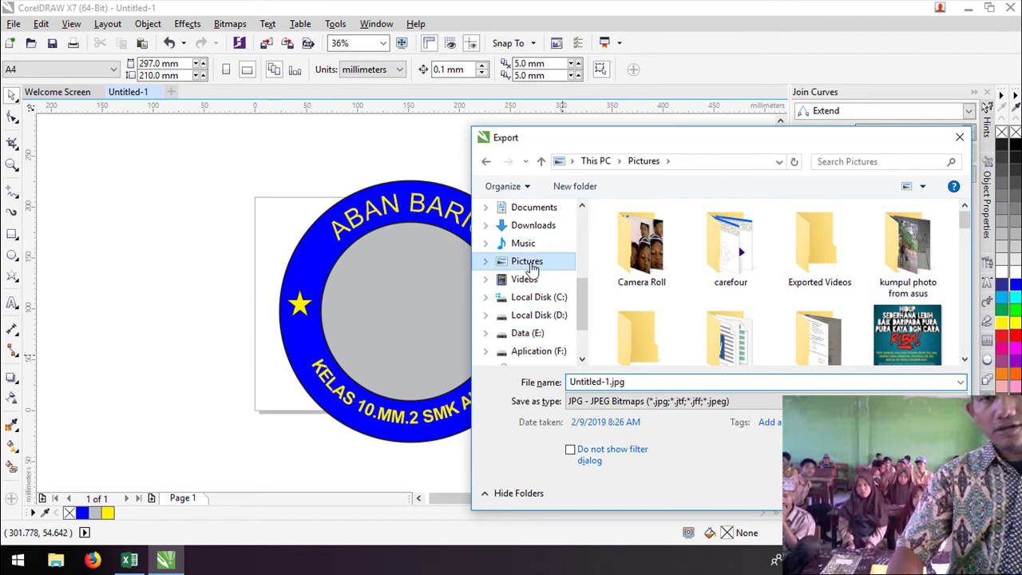
{"action": "left_click", "coordinate": [628, 381]}
{"action": "type", "text": "TUGAS "}
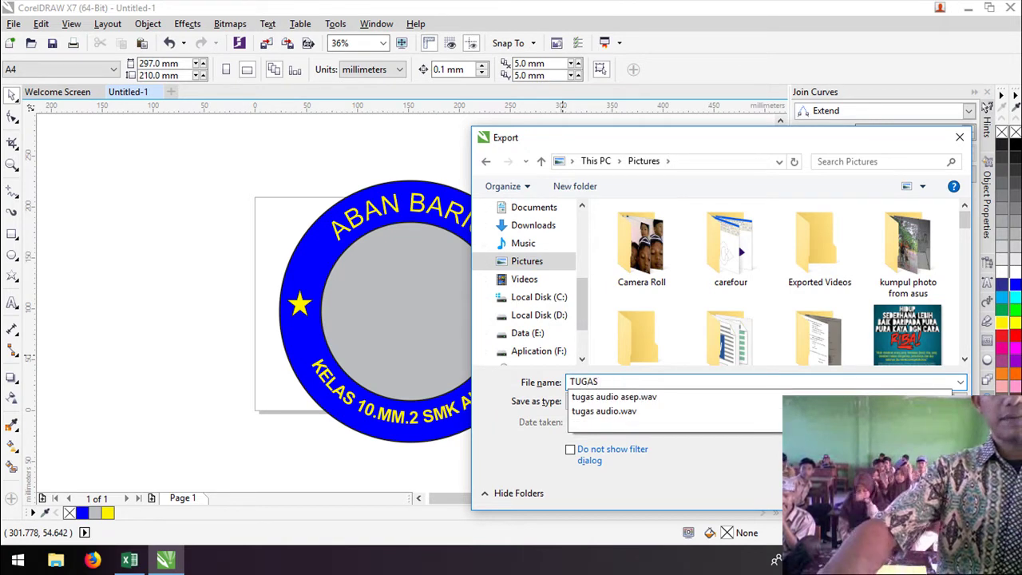
{"action": "type", "text": "TEKS MELENGKUNG"}
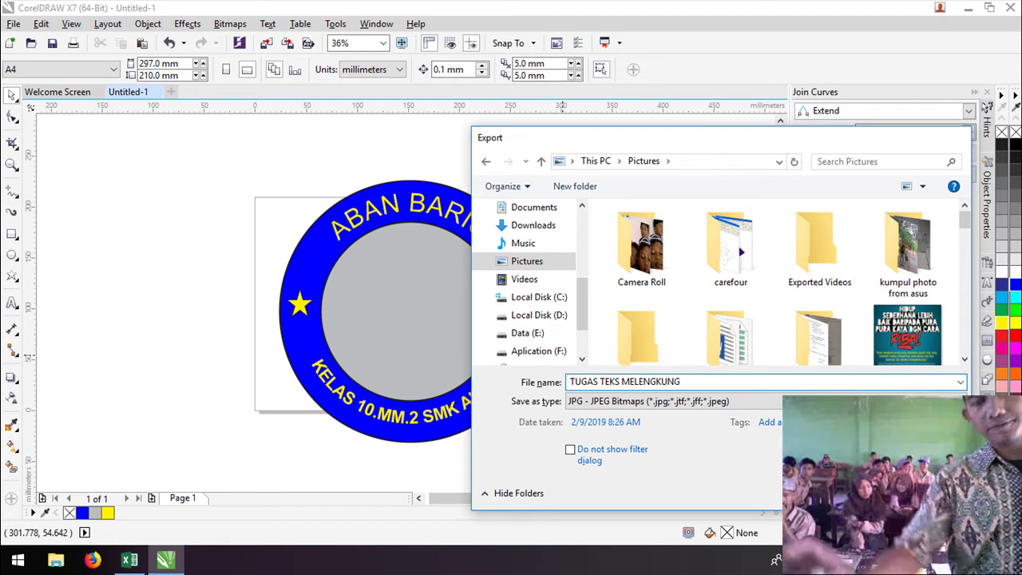
{"action": "key", "text": "Return"}
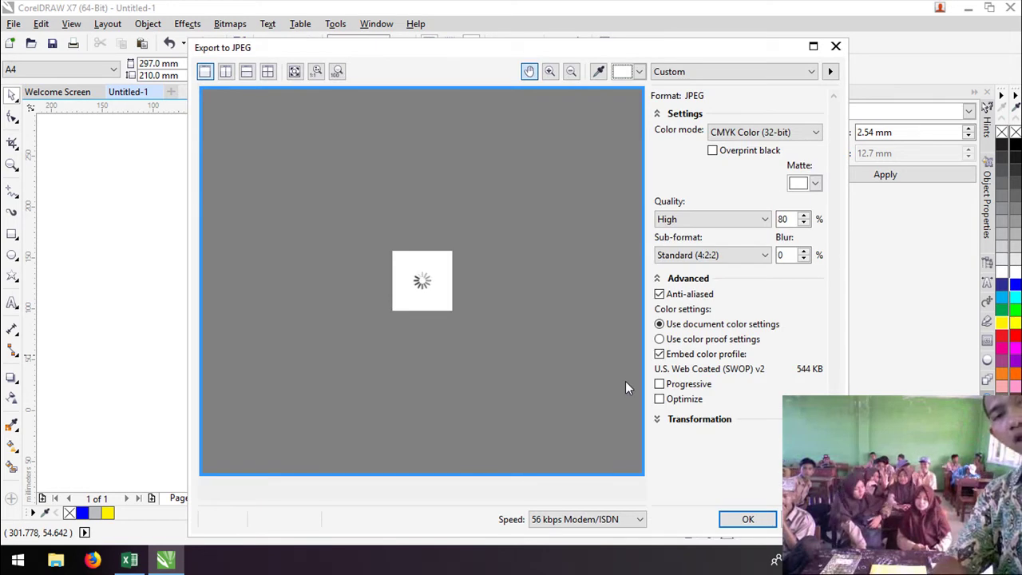
{"action": "left_click", "coordinate": [737, 523]}
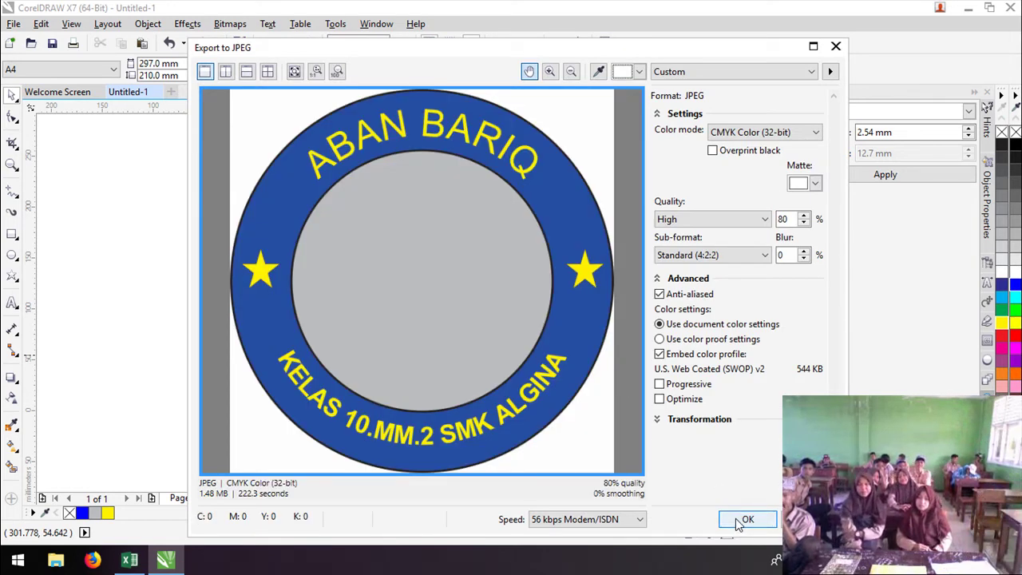